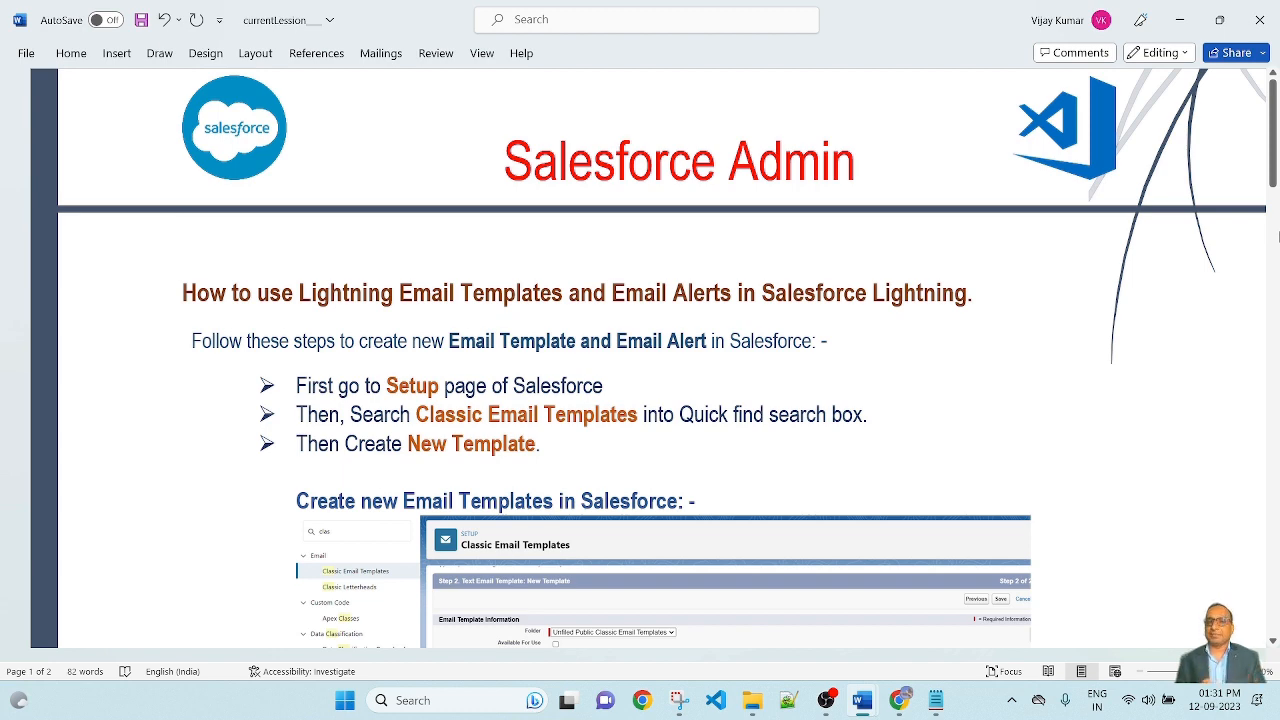
Read through the lesson document's instructions for creating a classic email template and a new email alert
scroll(632, 394, down, 4)
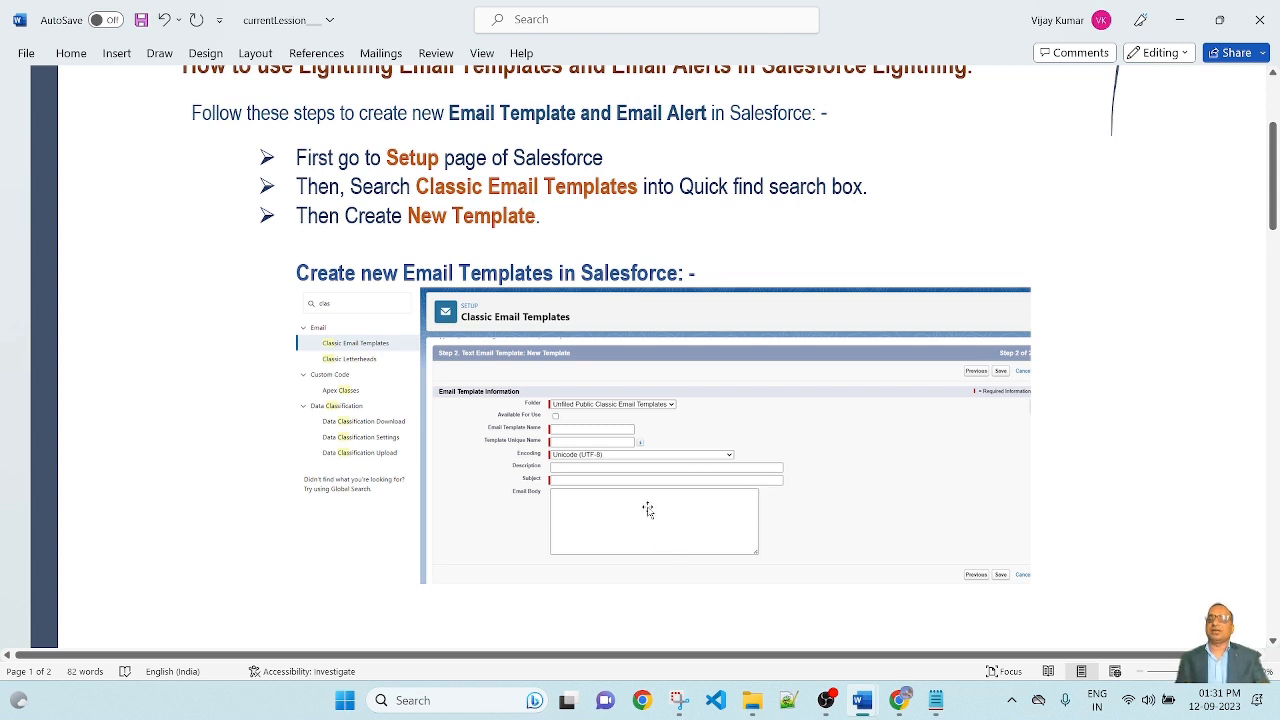
scroll(871, 451, down, 4)
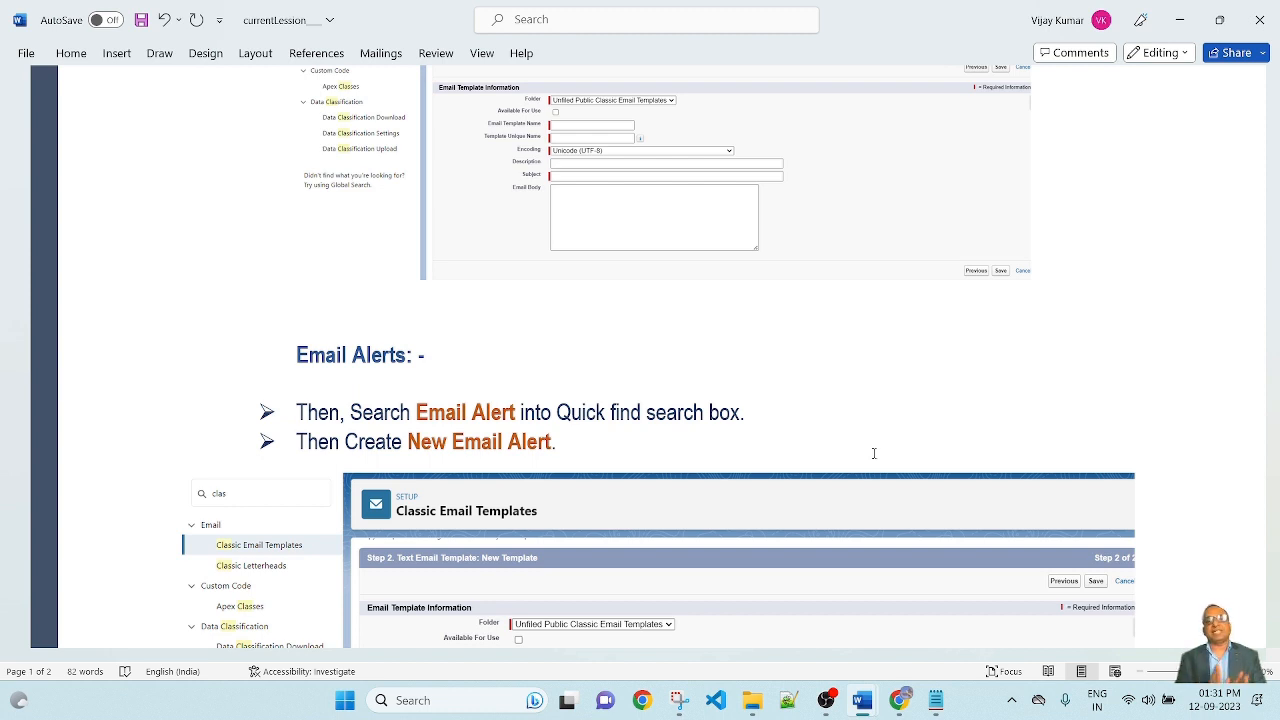
scroll(680, 535, down, 4)
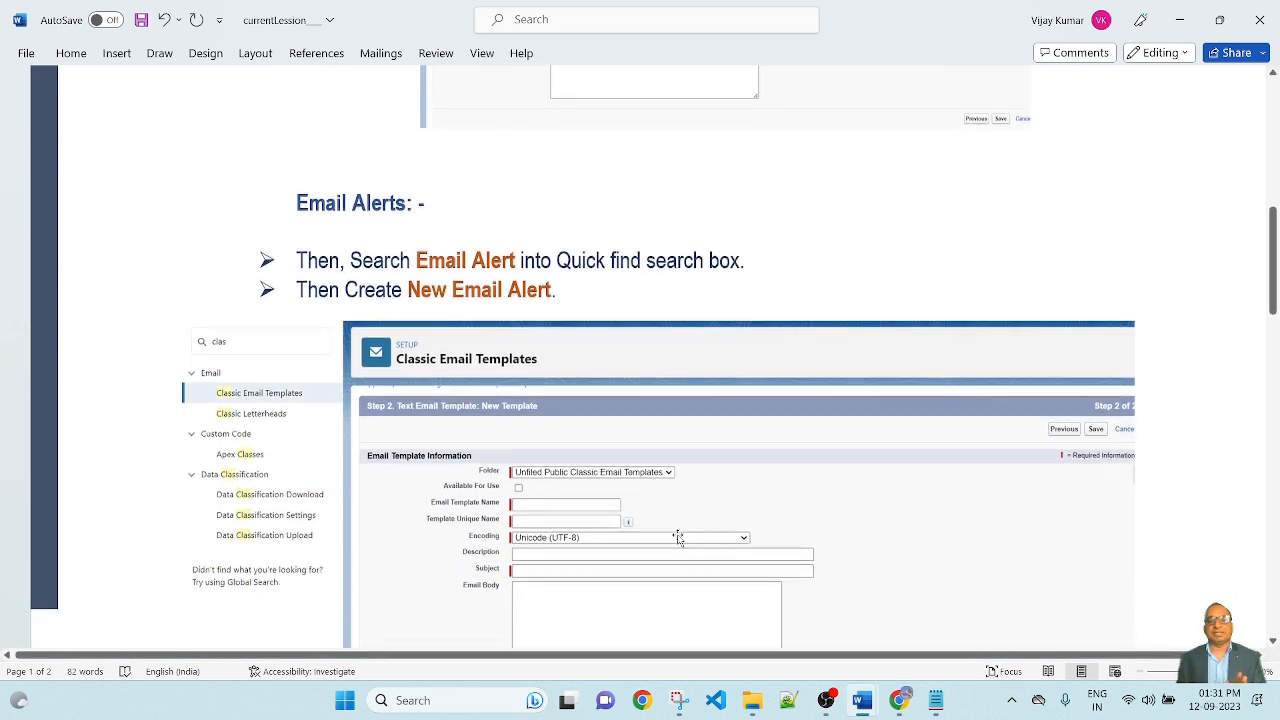
scroll(541, 416, down, 1)
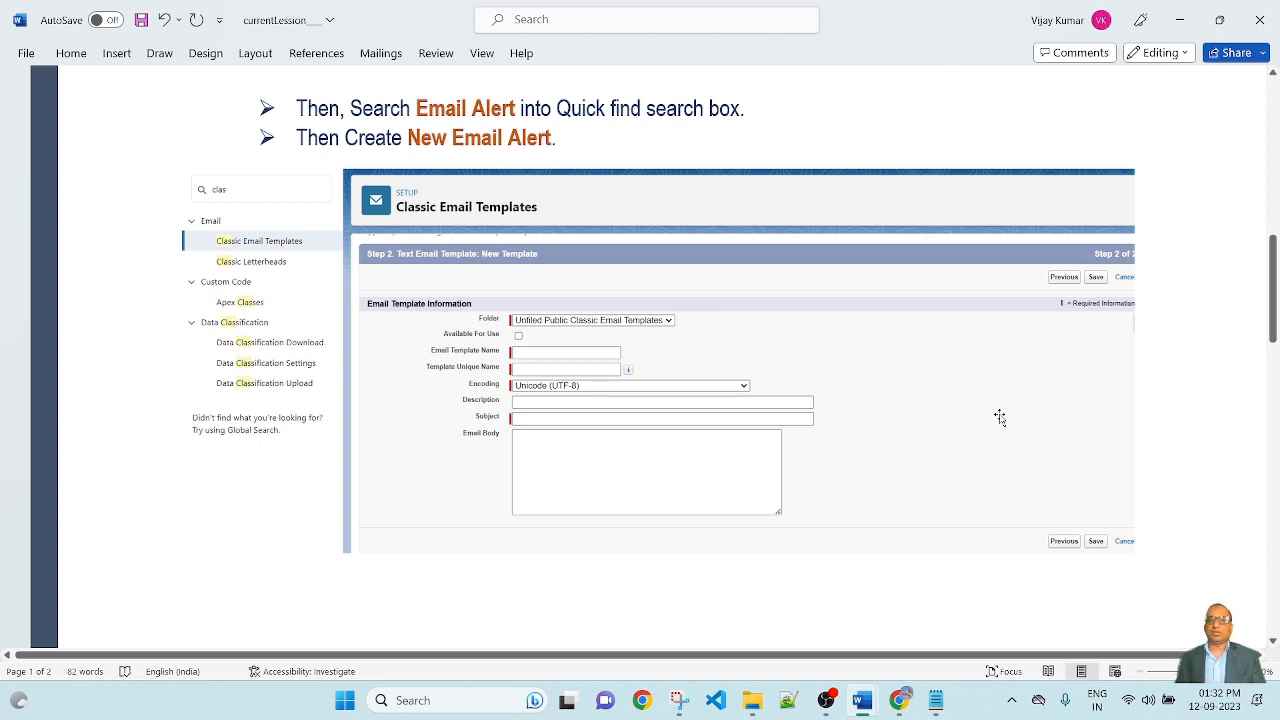
scroll(985, 450, up, 3)
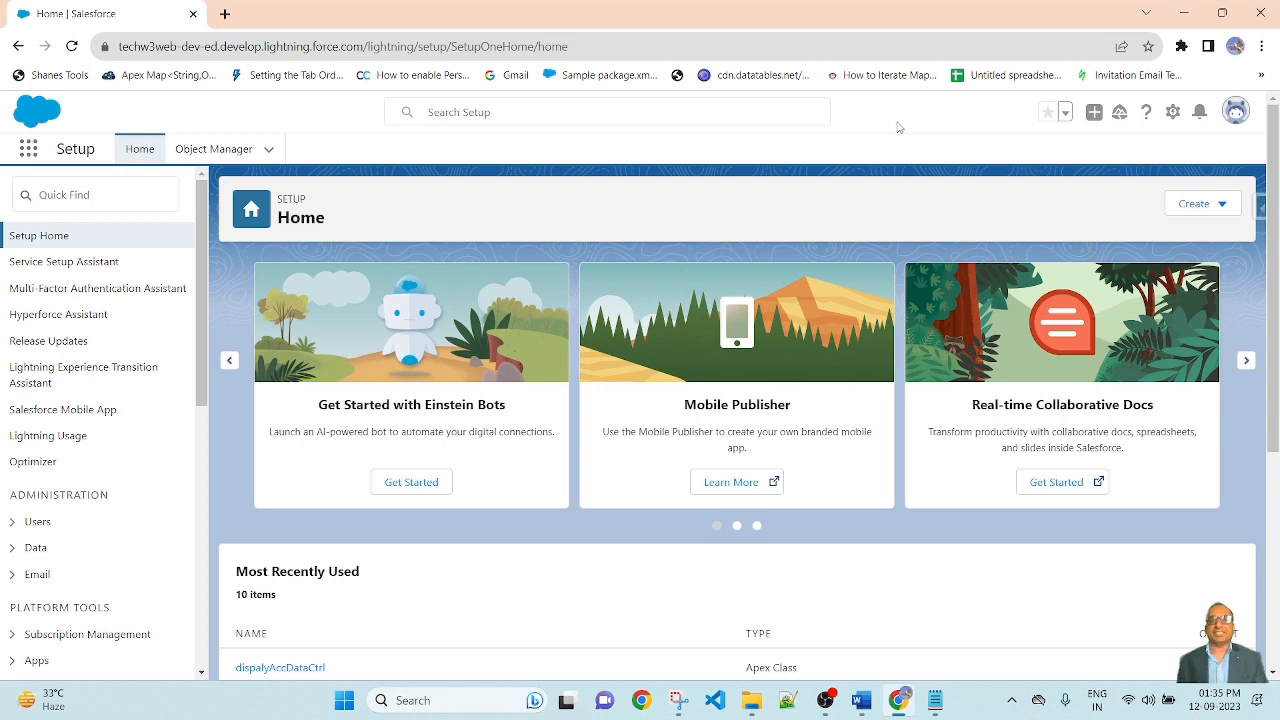
Find "classic" in Salesforce Setup and open the Classic Email Templates page
click(1172, 112)
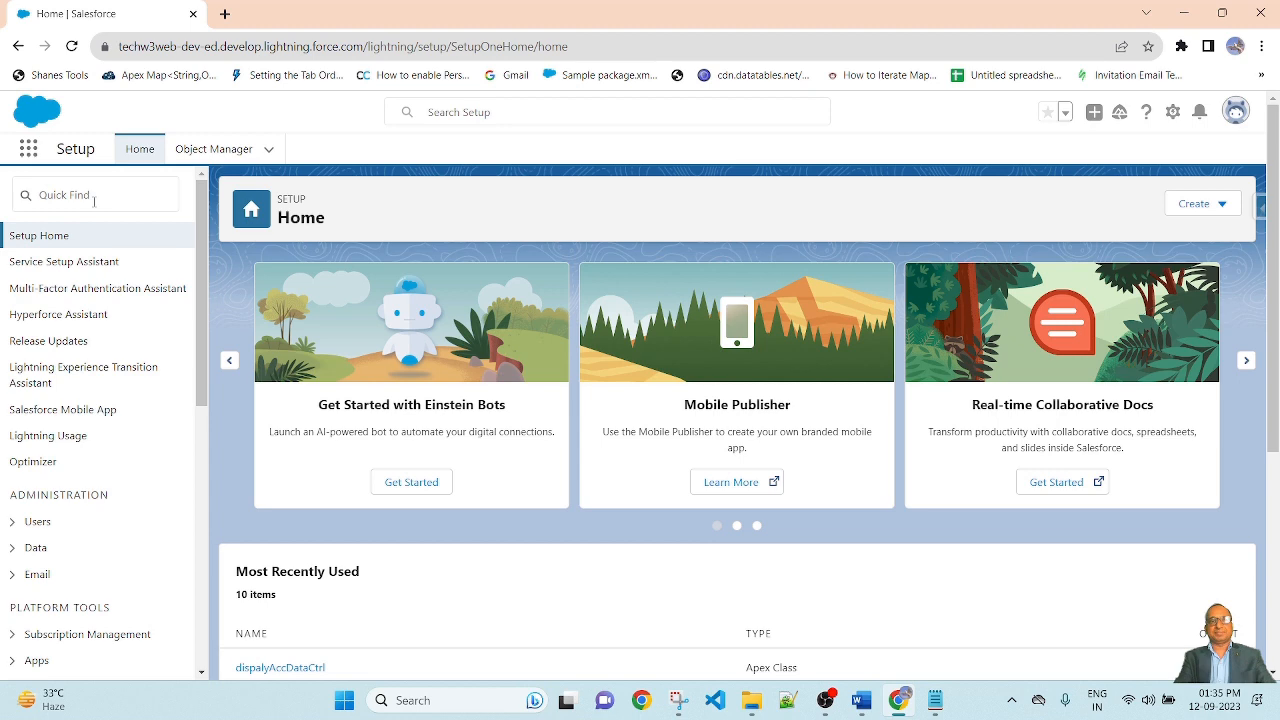
click(94, 198)
text(clas)
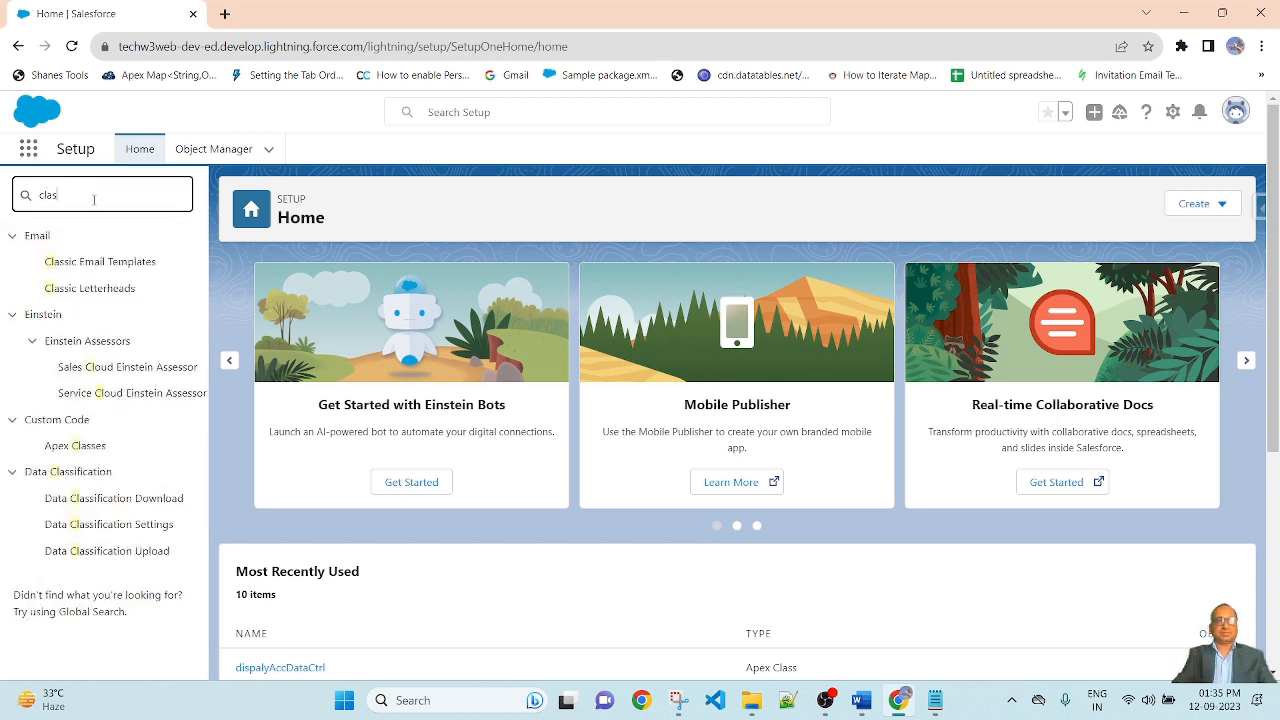
text(sic)
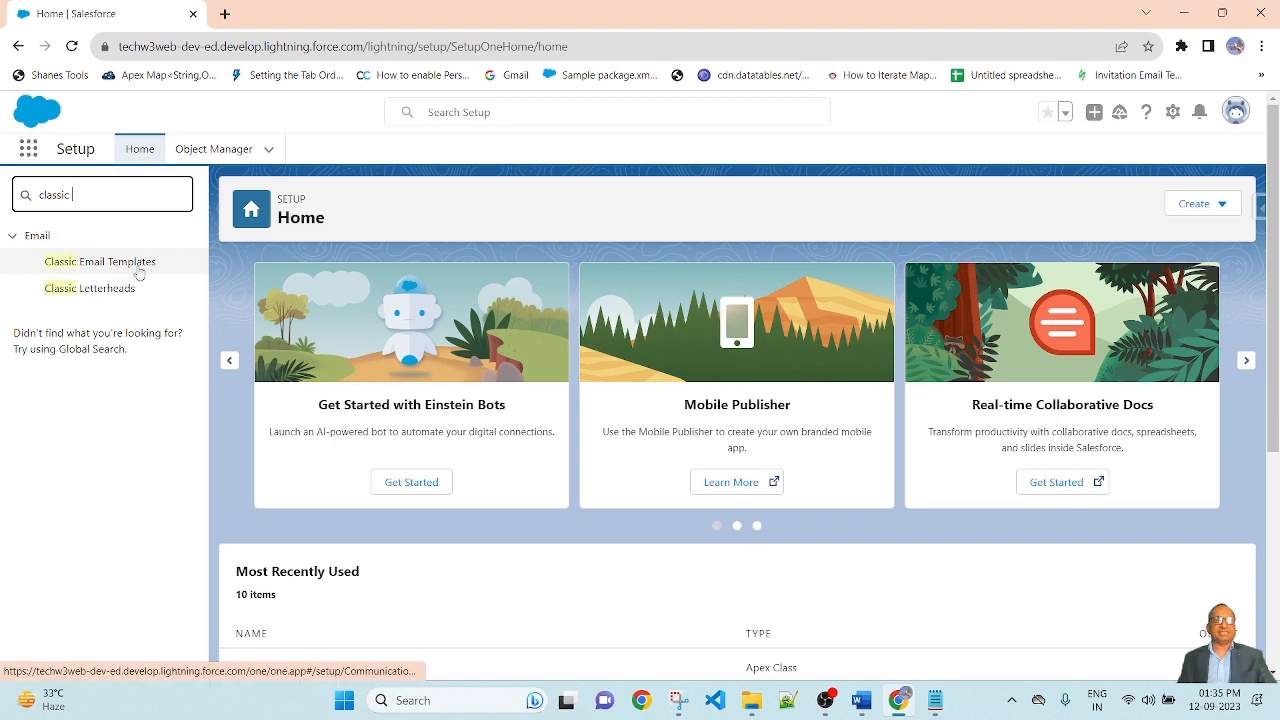
click(137, 266)
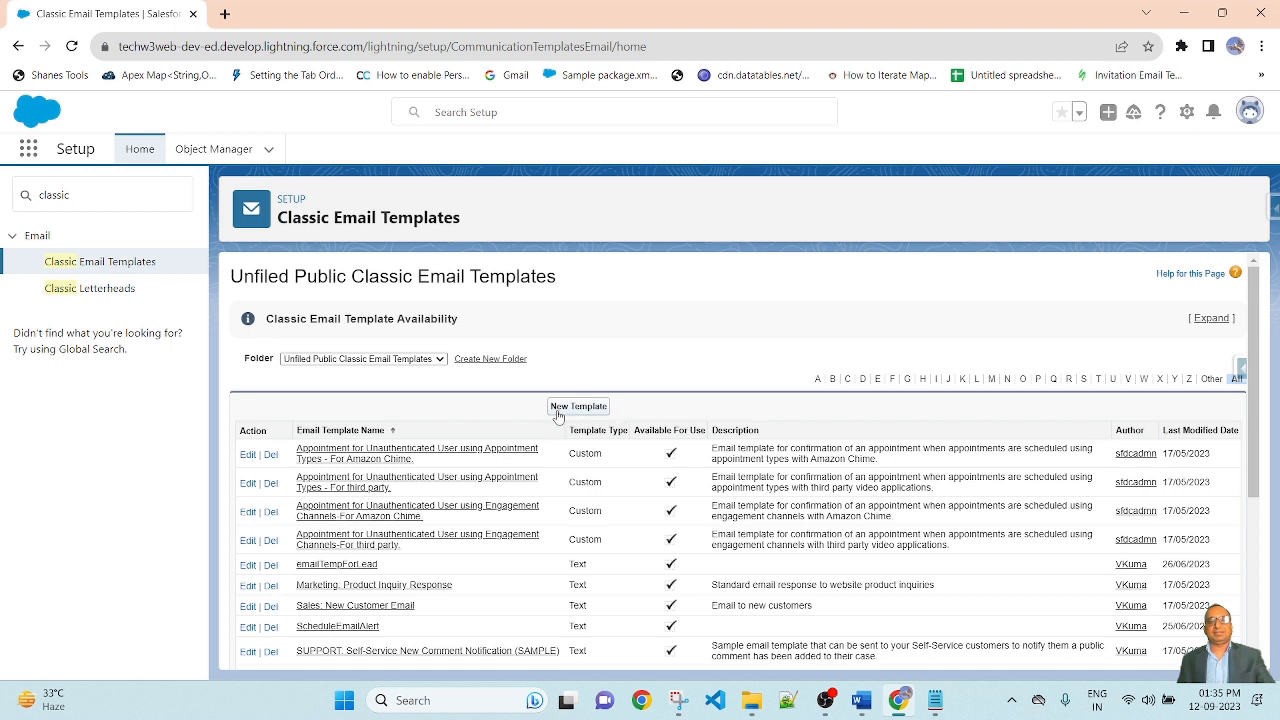
Start a new Text email template in the Unfiled Public Classic Email Templates folder and mark it as available for use
click(598, 409)
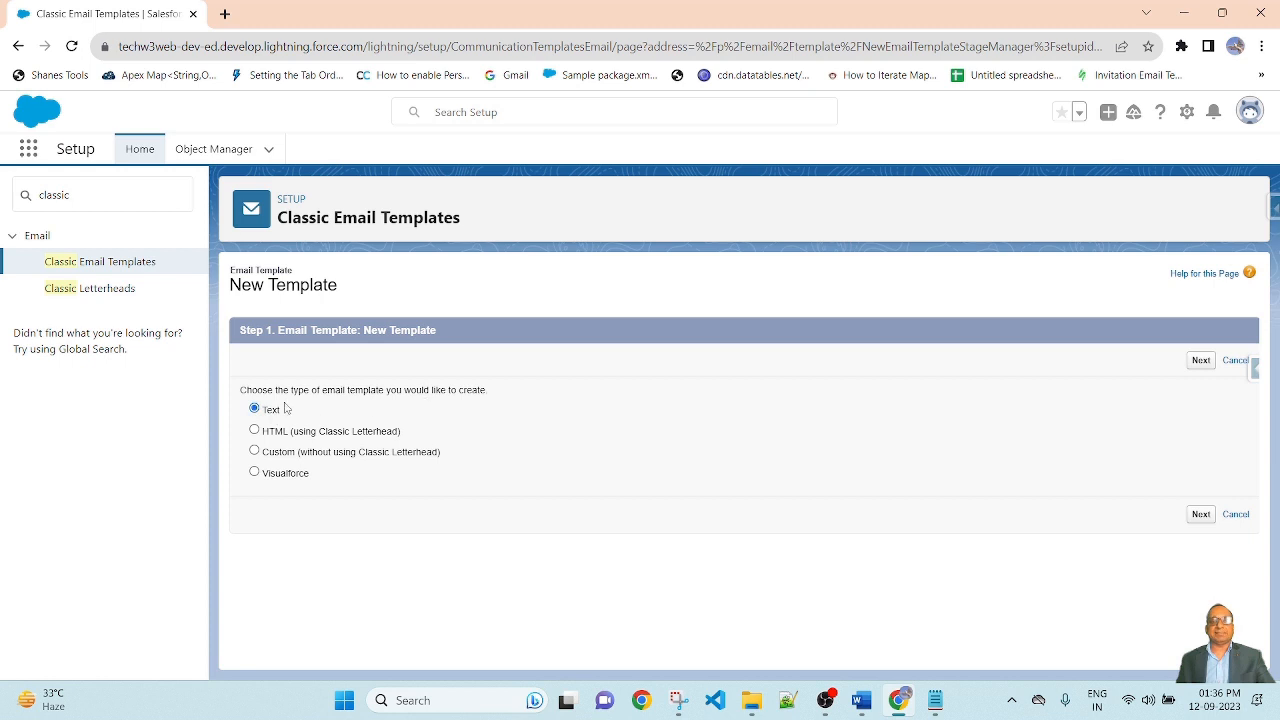
click(1201, 514)
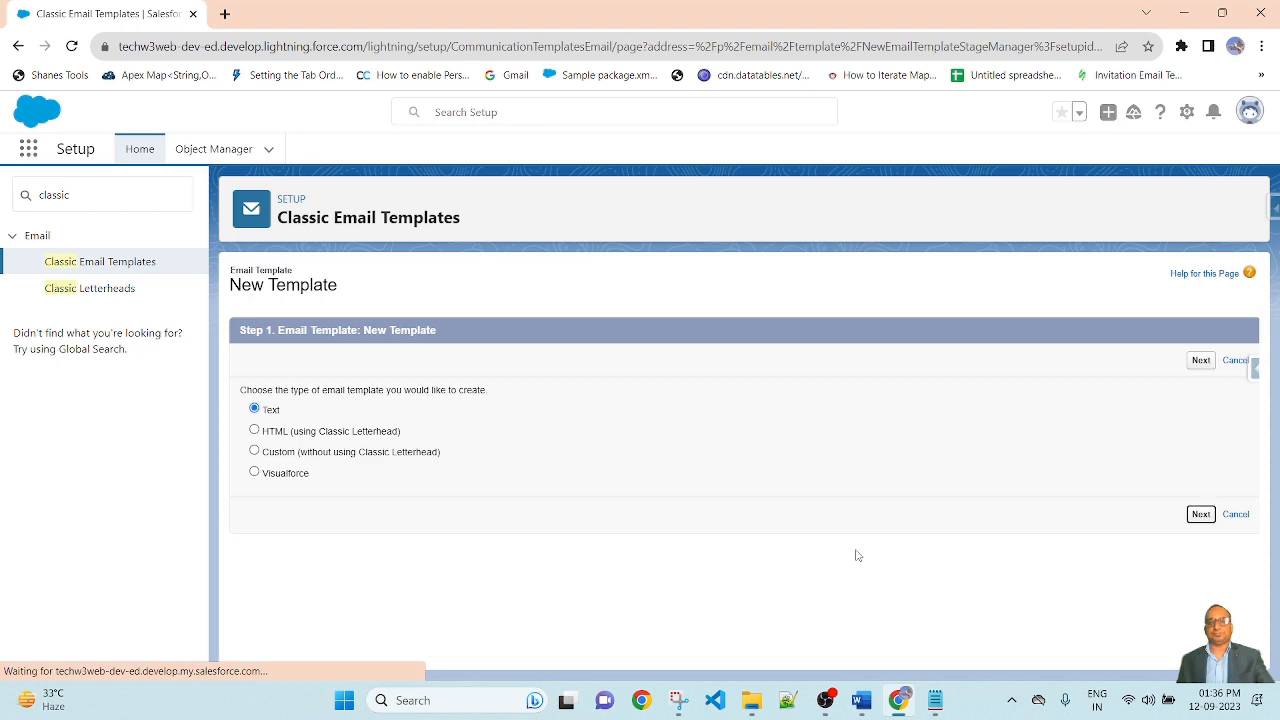
scroll(930, 435, down, 3)
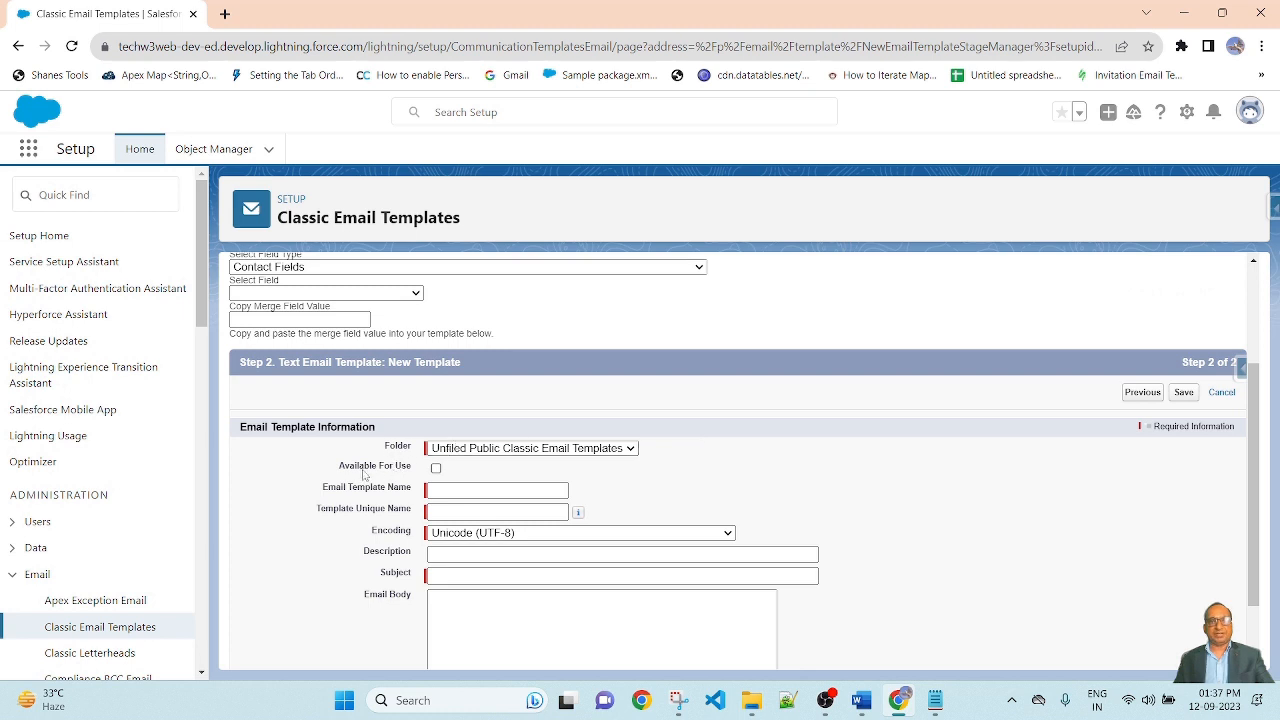
click(436, 469)
click(632, 452)
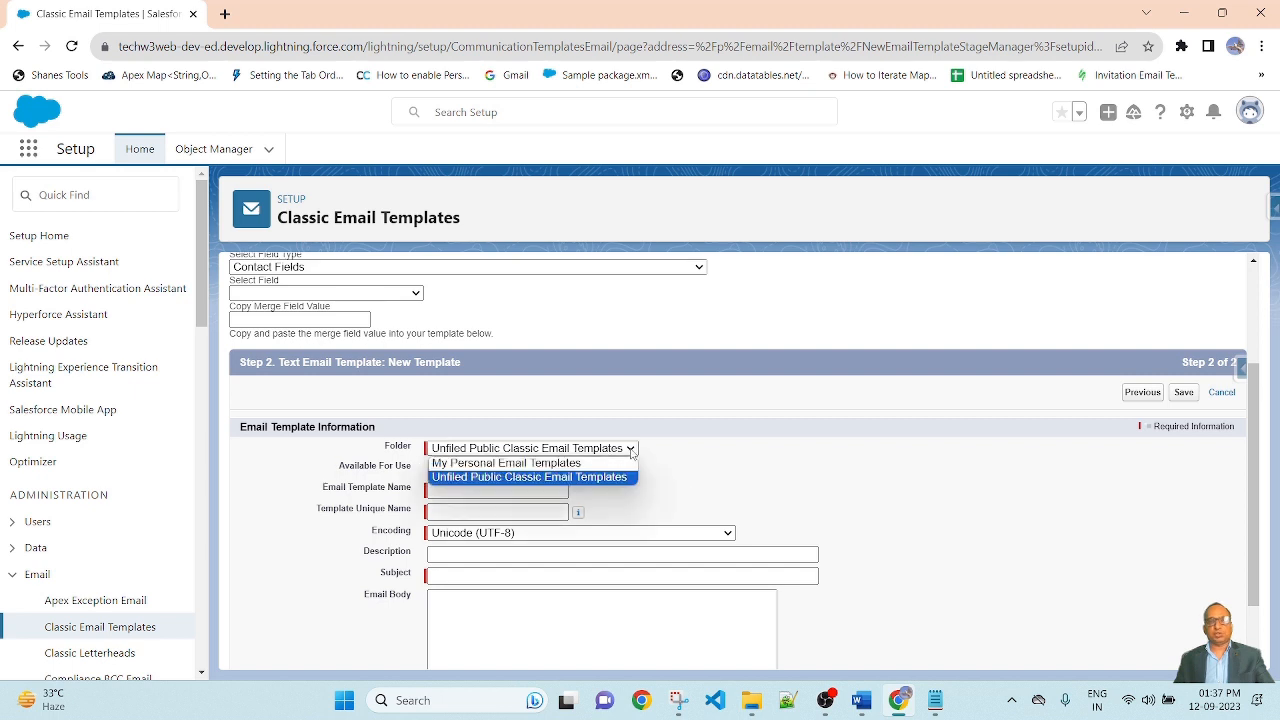
click(862, 473)
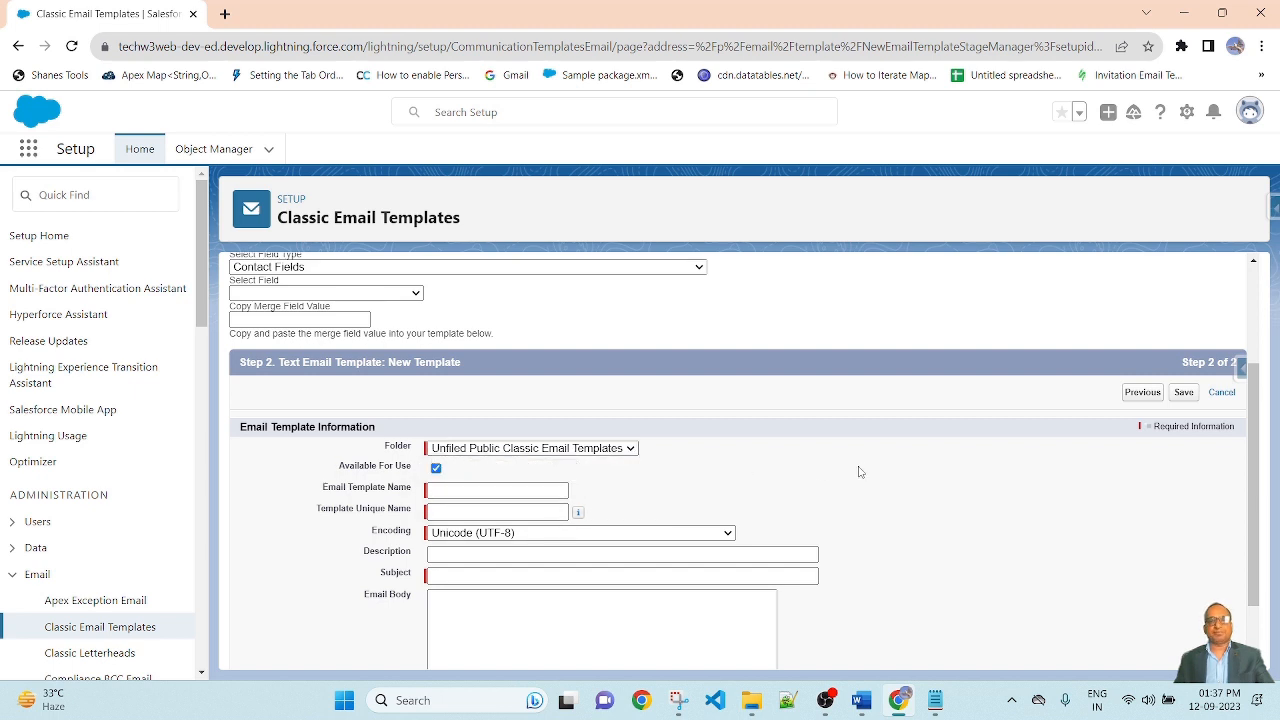
Name the email template contactRegistrationTemplate and let its unique name fill in from that name
scroll(862, 473, down, 1)
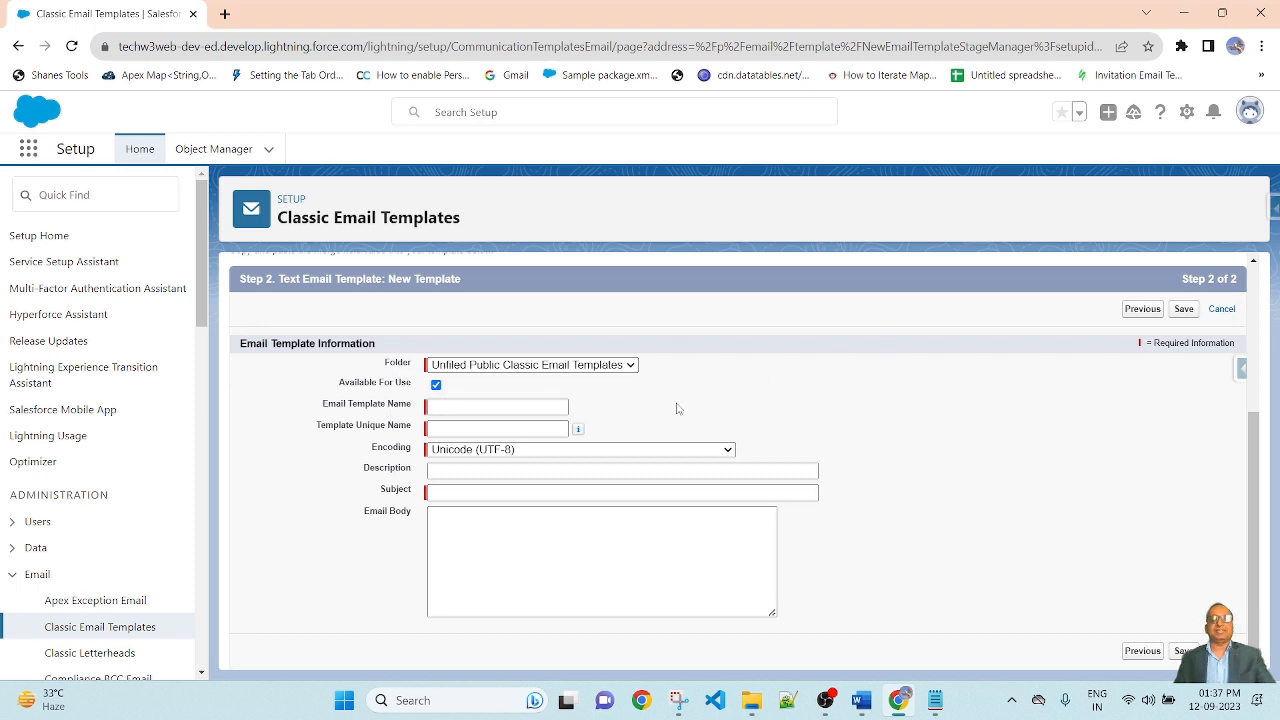
click(483, 407)
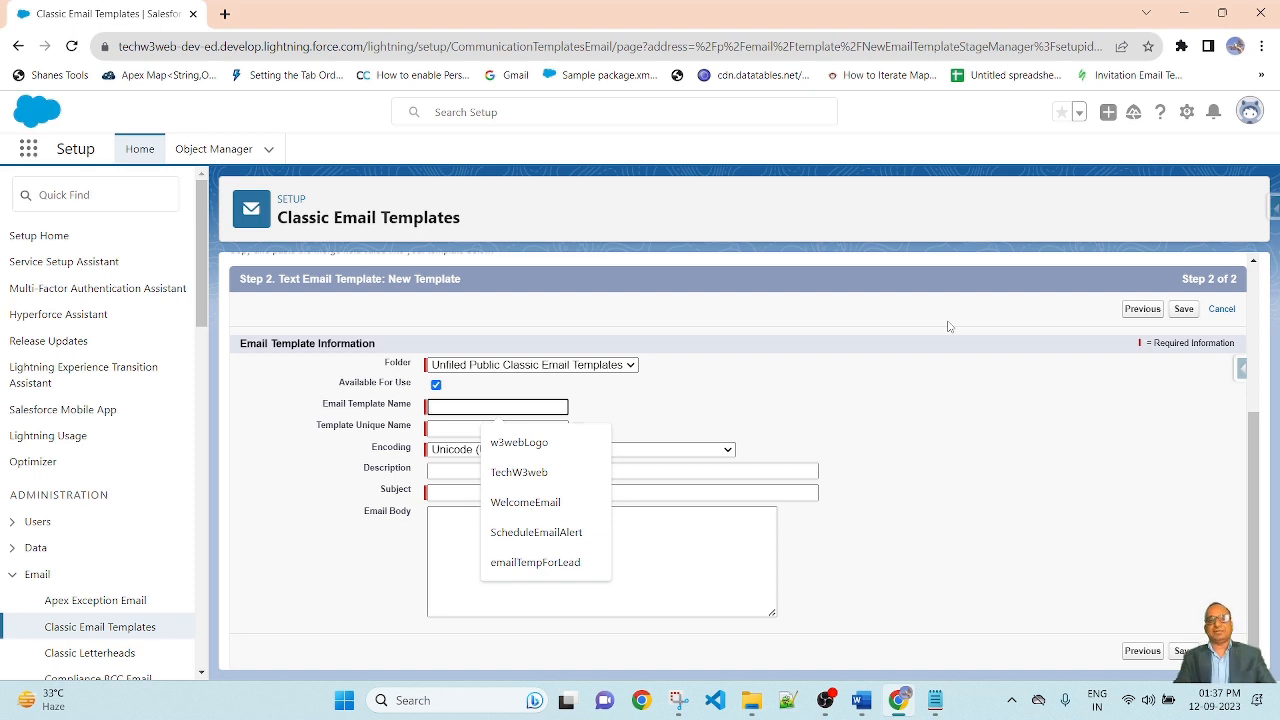
text(contact)
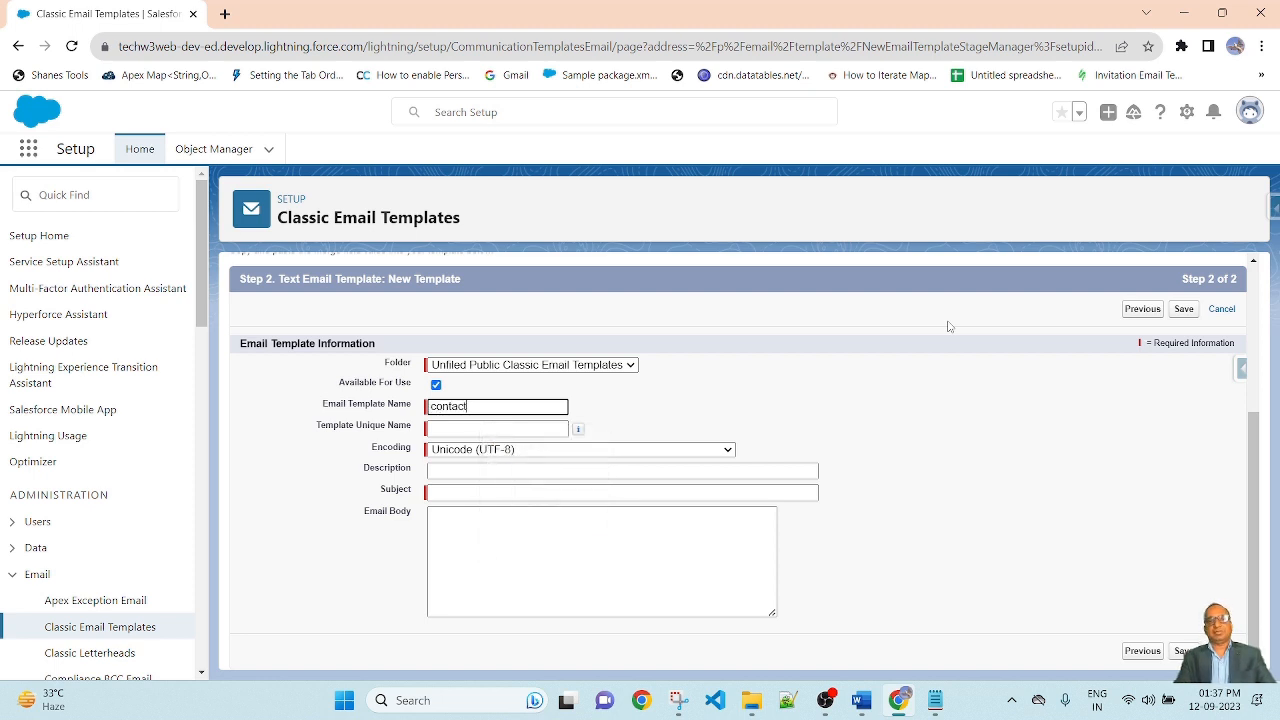
text(Registration)
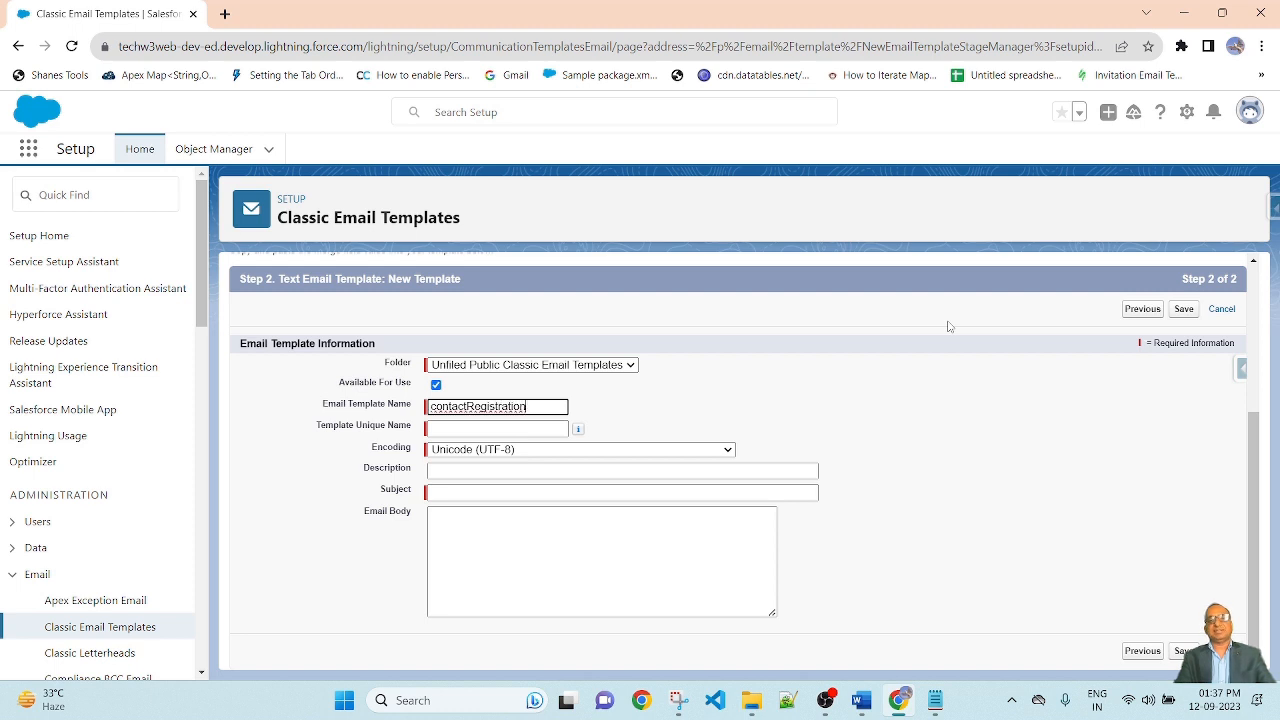
text(Template)
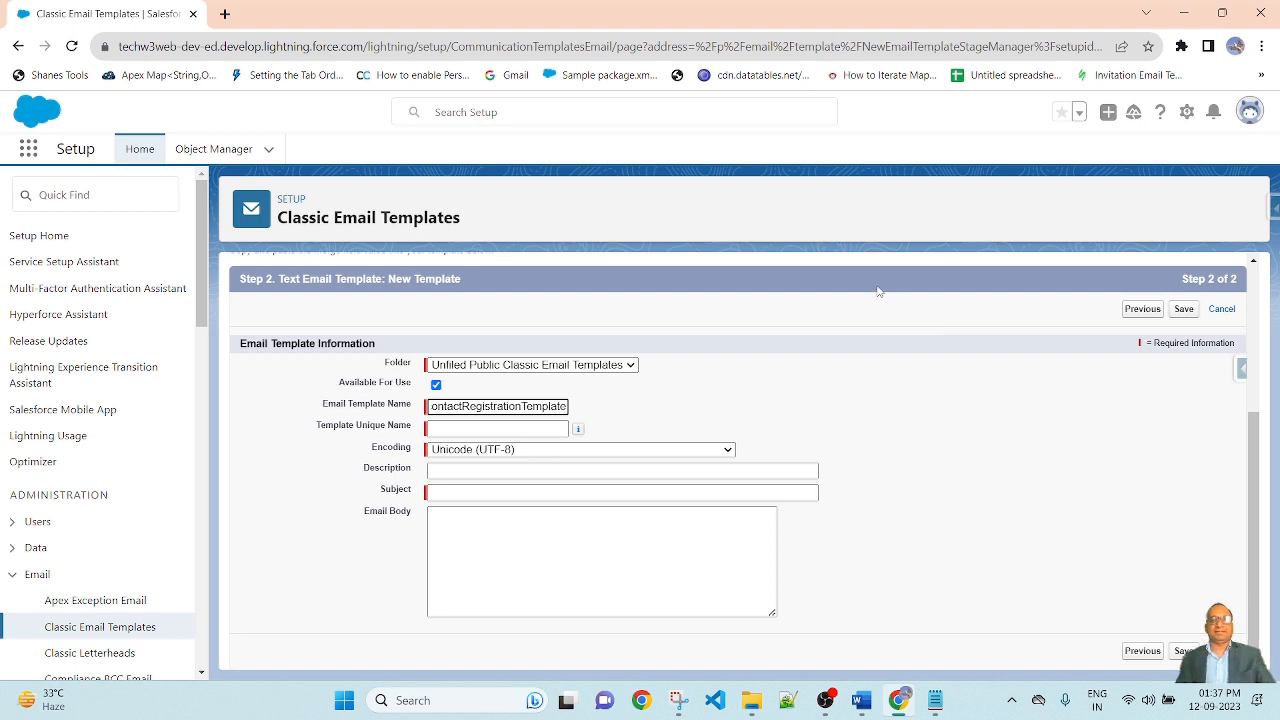
click(768, 398)
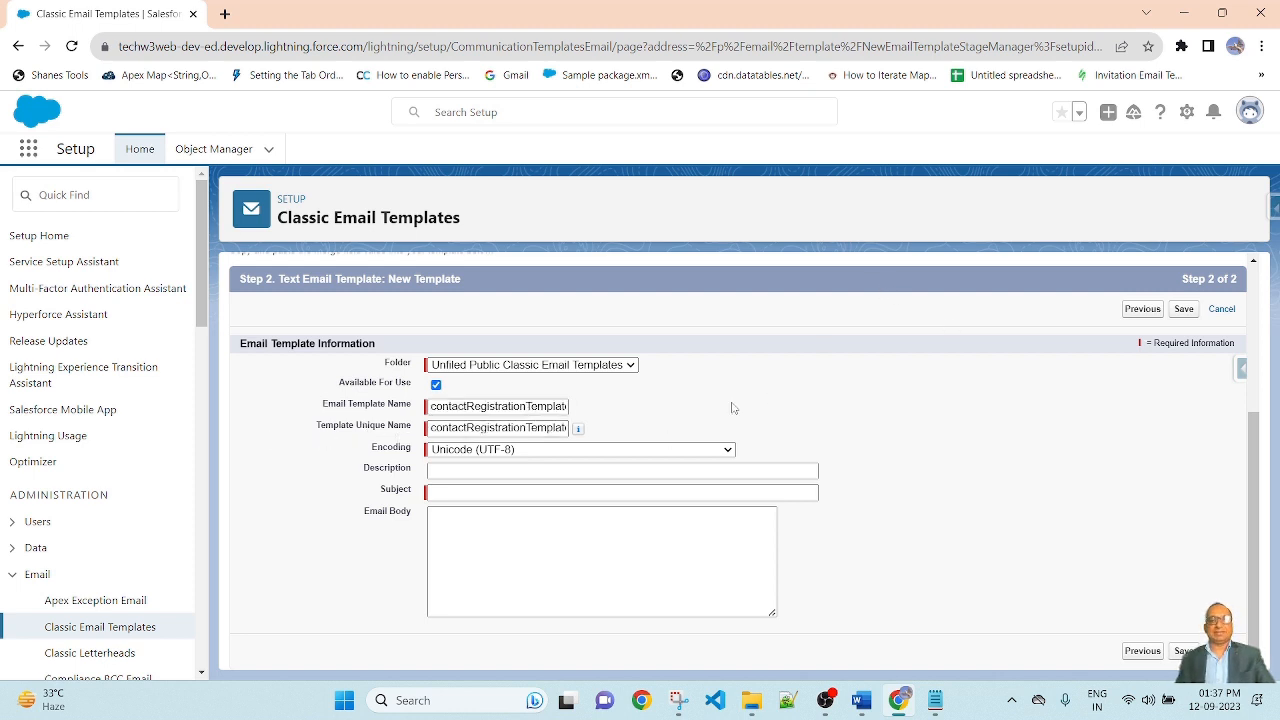
Enter "Whenever Contact is created and email does not blank" as the template's description
click(471, 470)
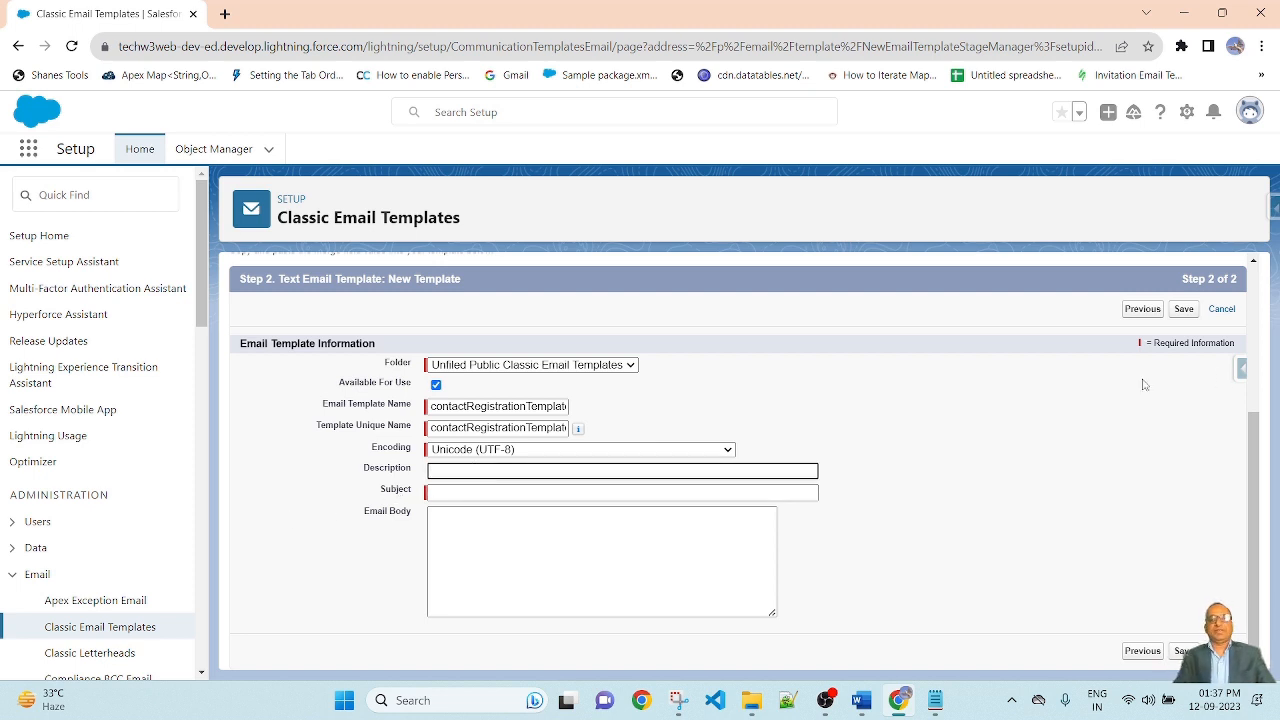
text(Whe)
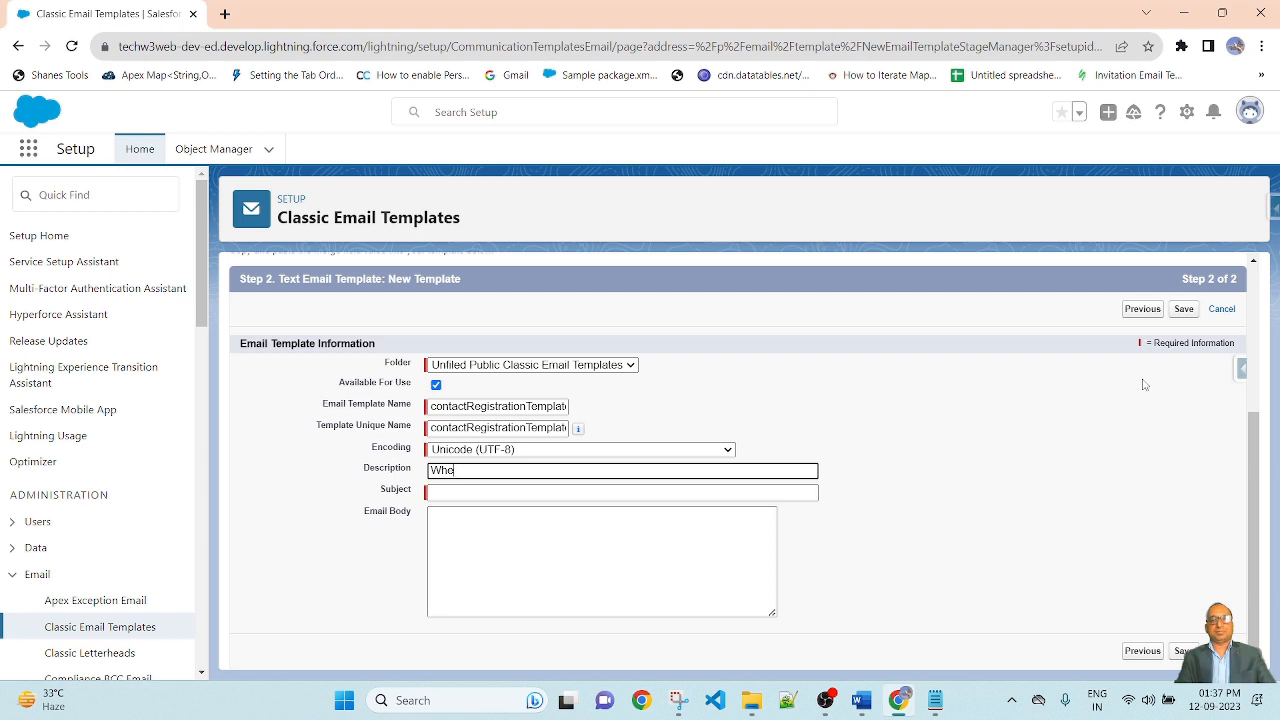
text(never Contact is cr)
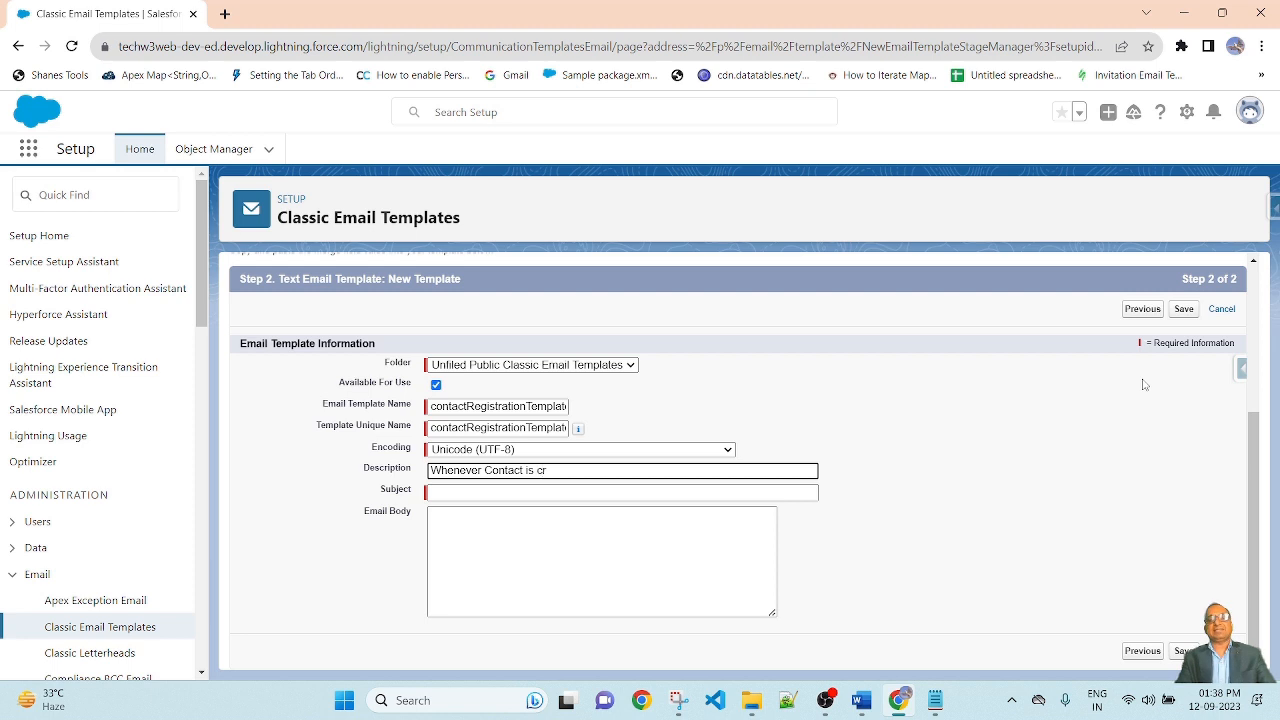
text(eated and email do)
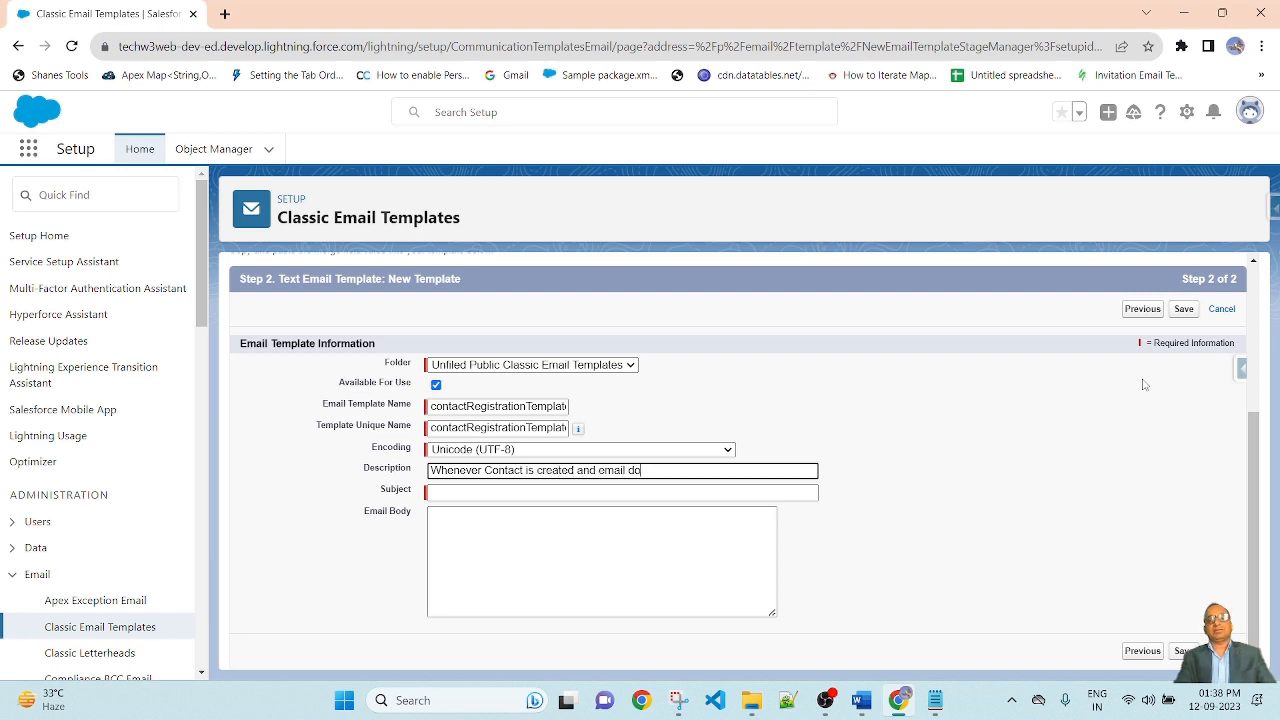
text(cs not bla)
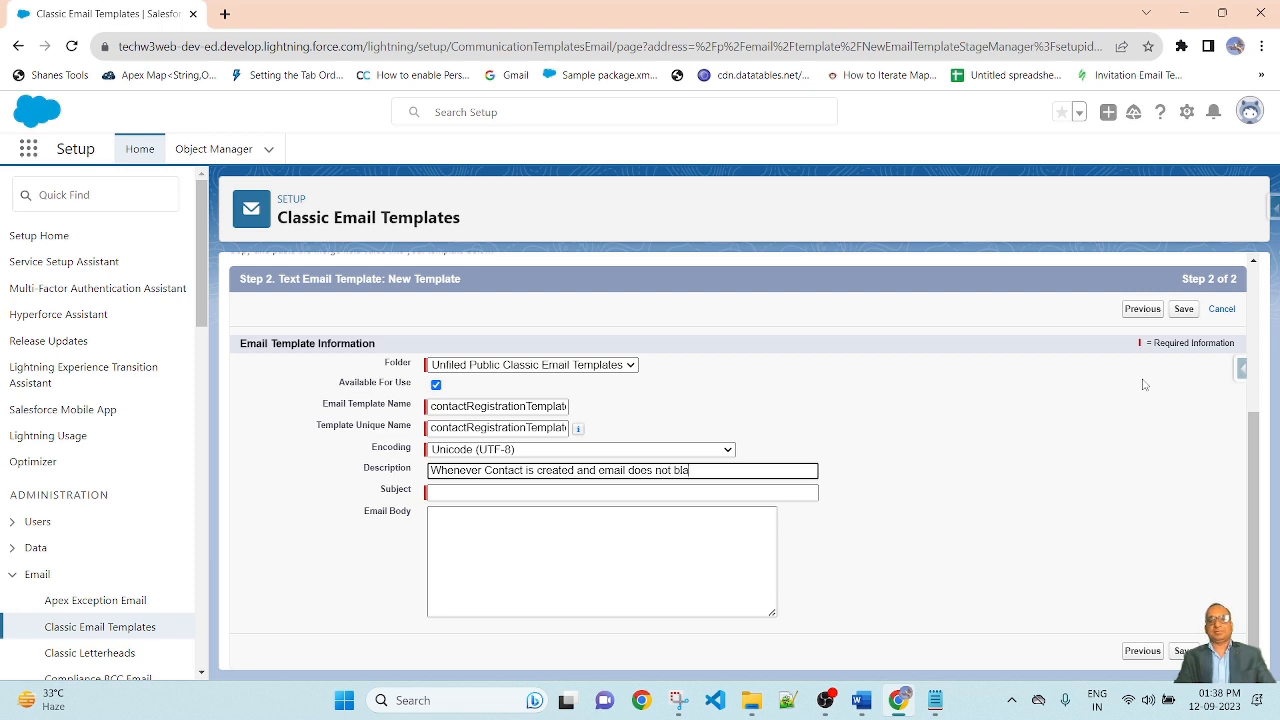
text(nk)
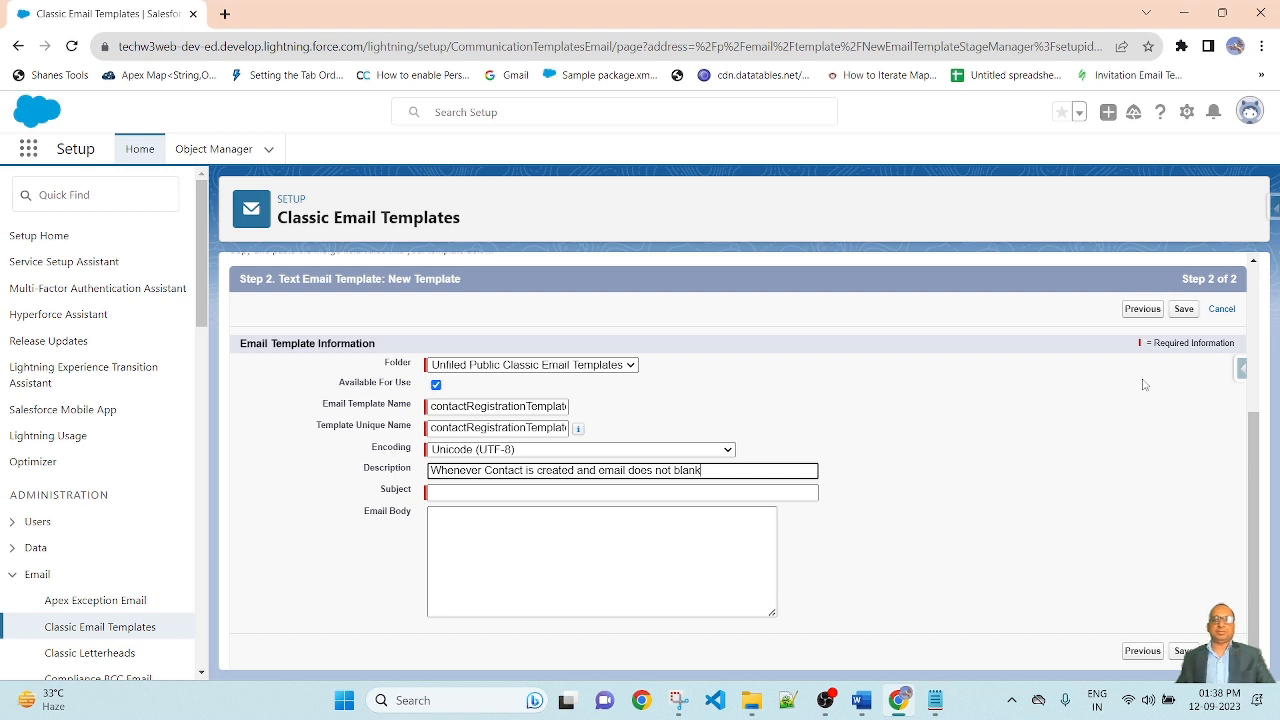
click(789, 427)
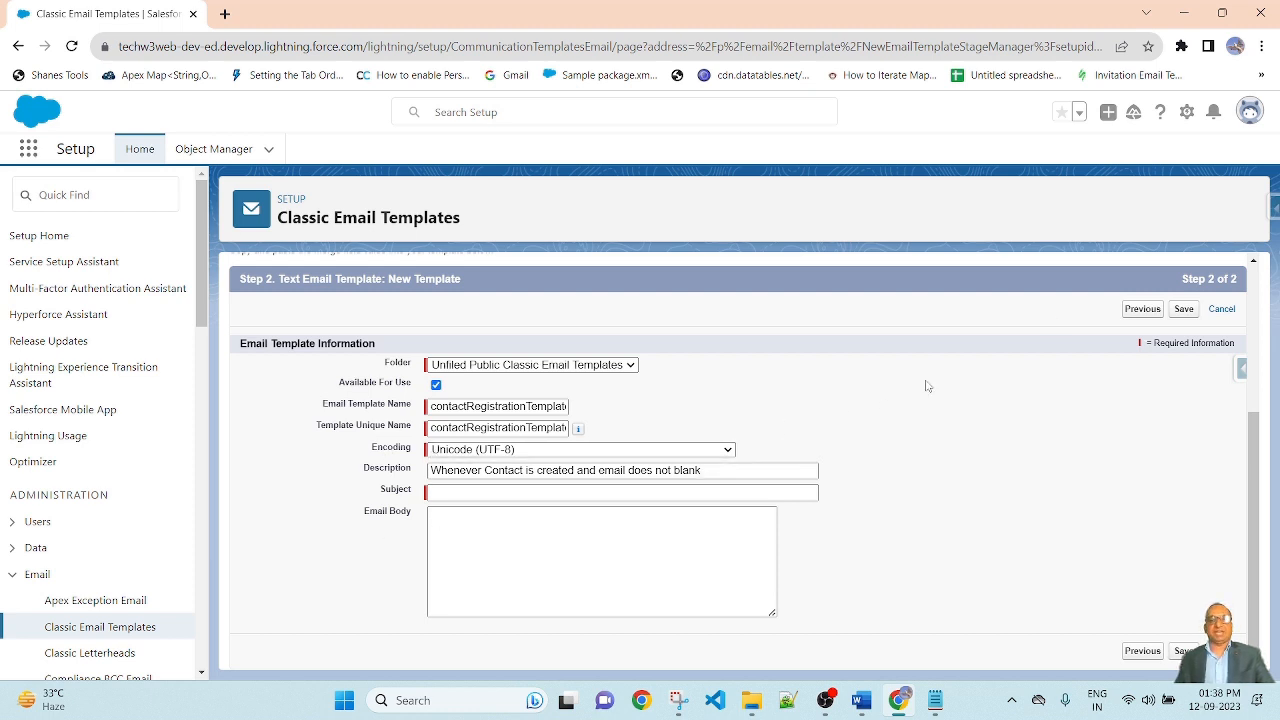
Set the template's subject to "Welcome to new registration!"
click(528, 491)
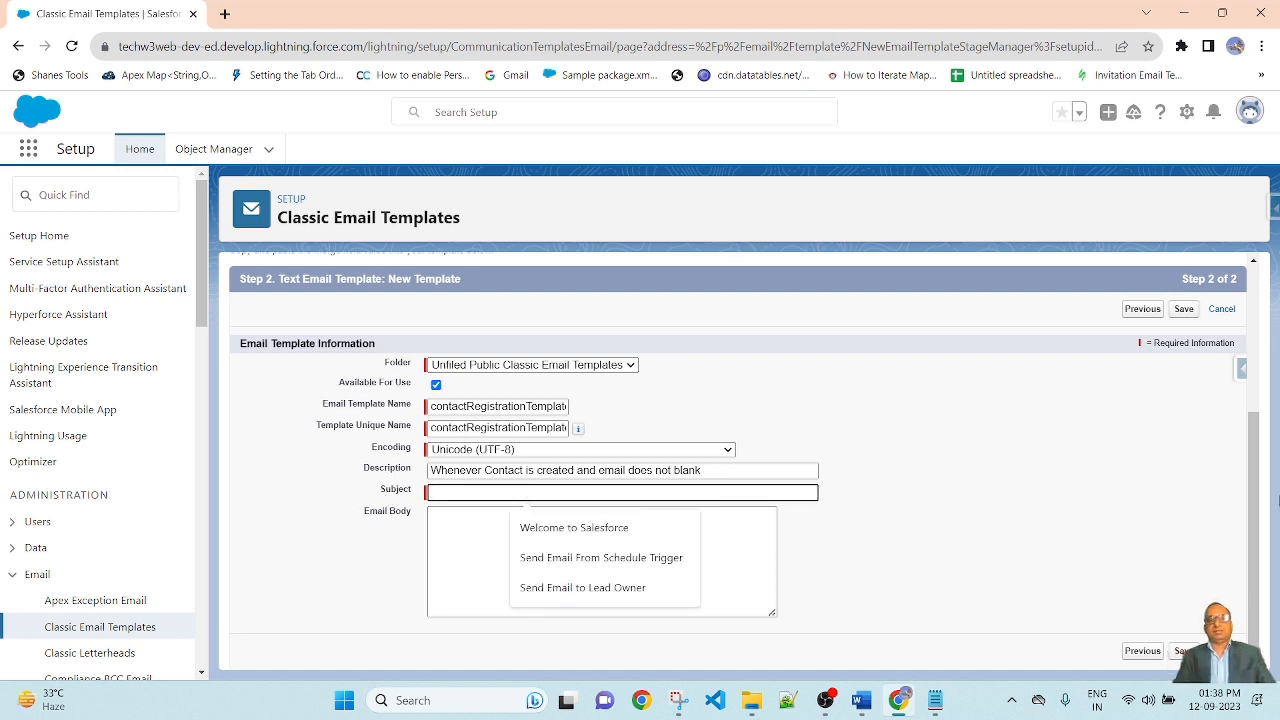
text(welco)
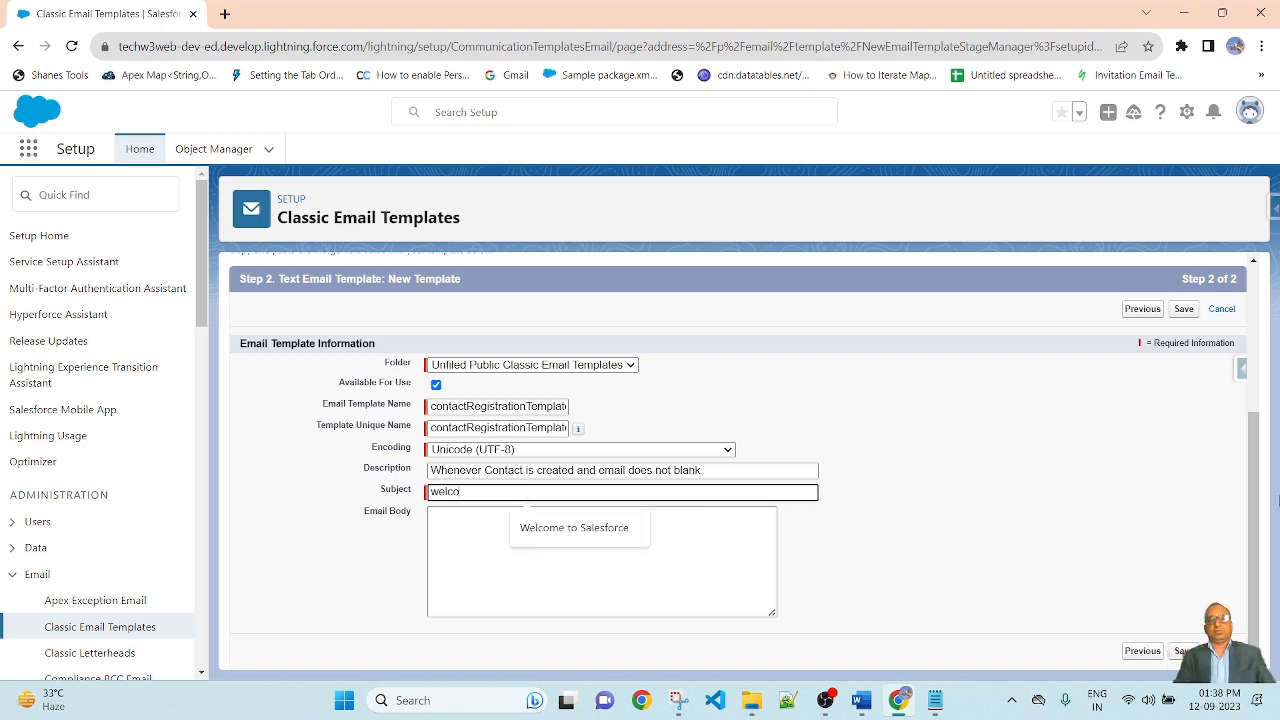
text(me to new r)
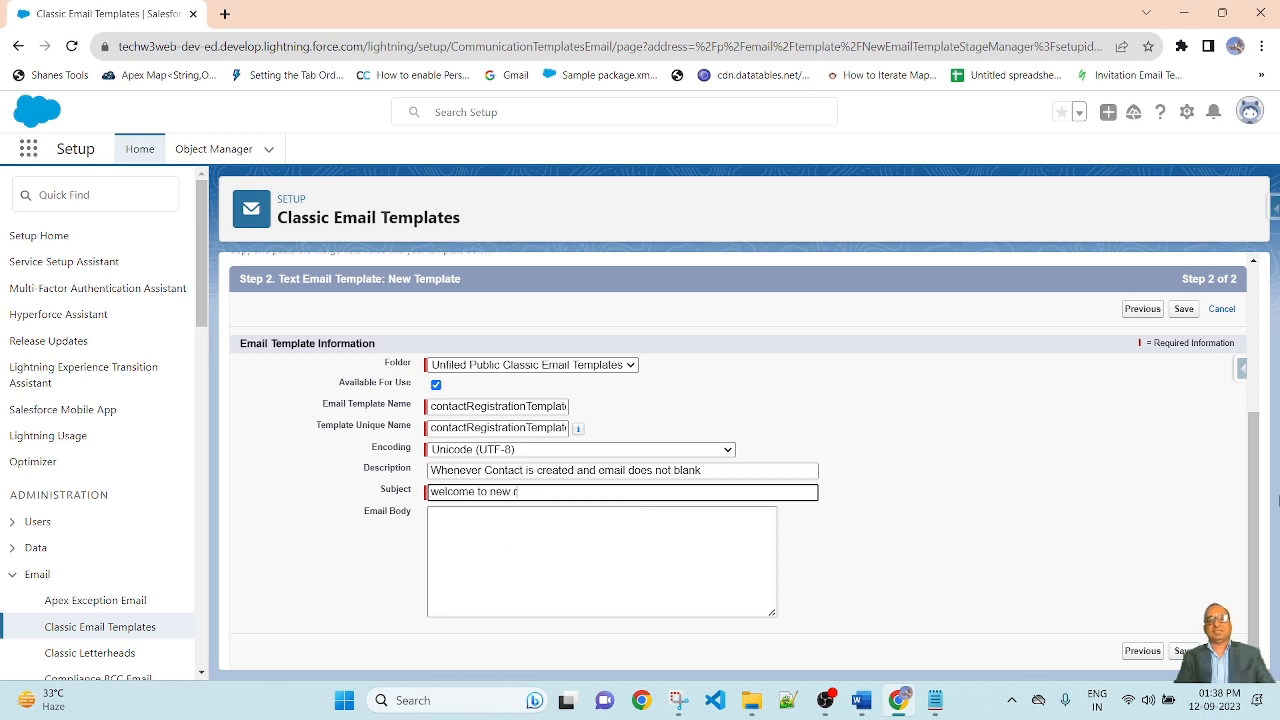
text(egistration)
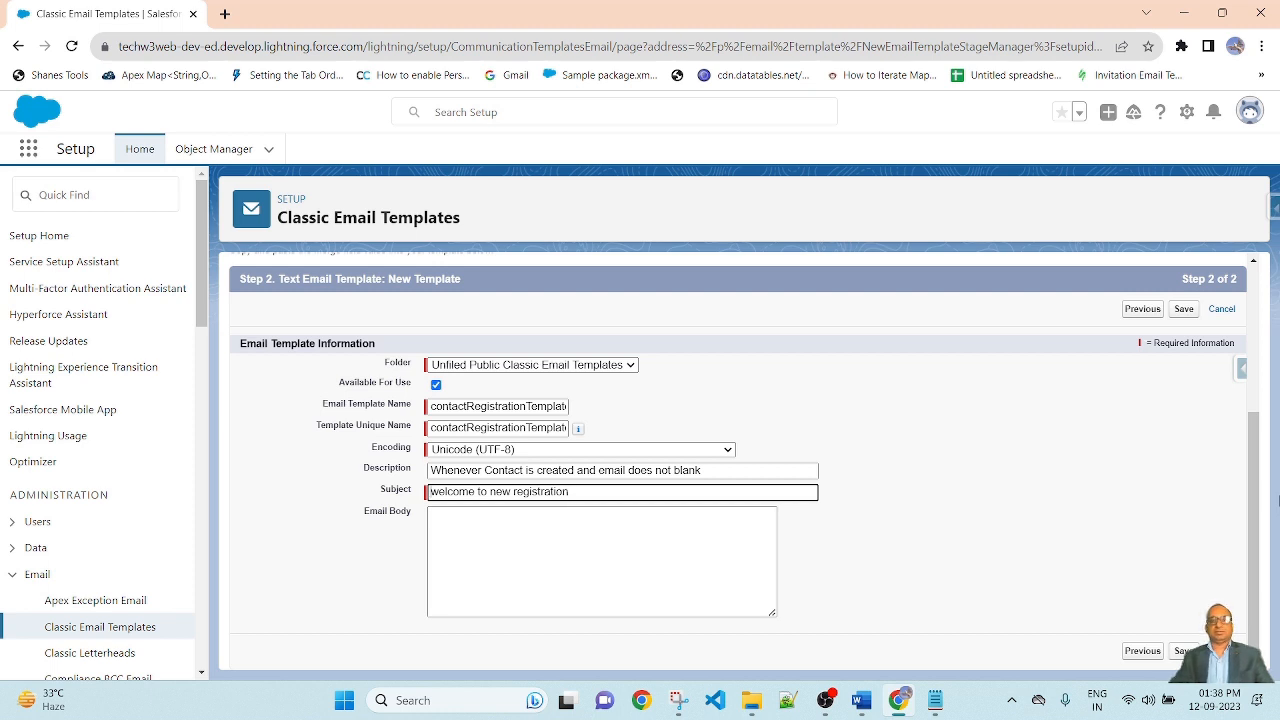
key(shift+Right)
text(W)
key(End)
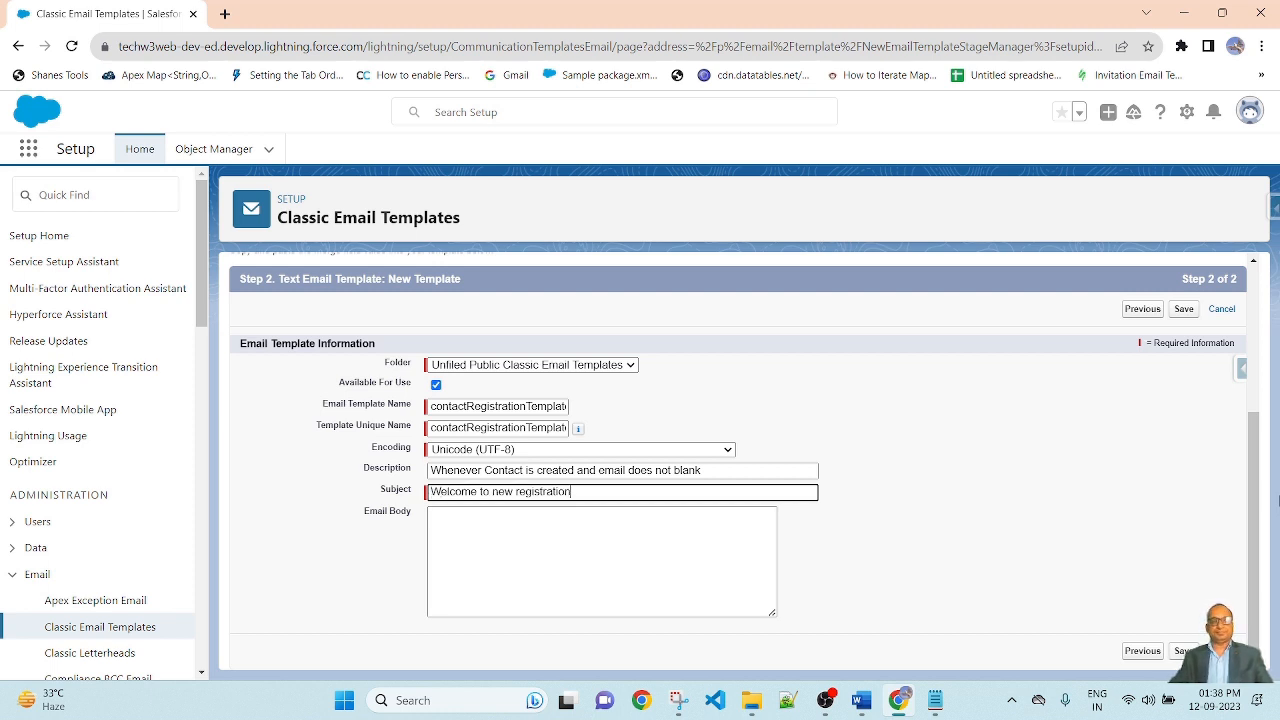
text(!)
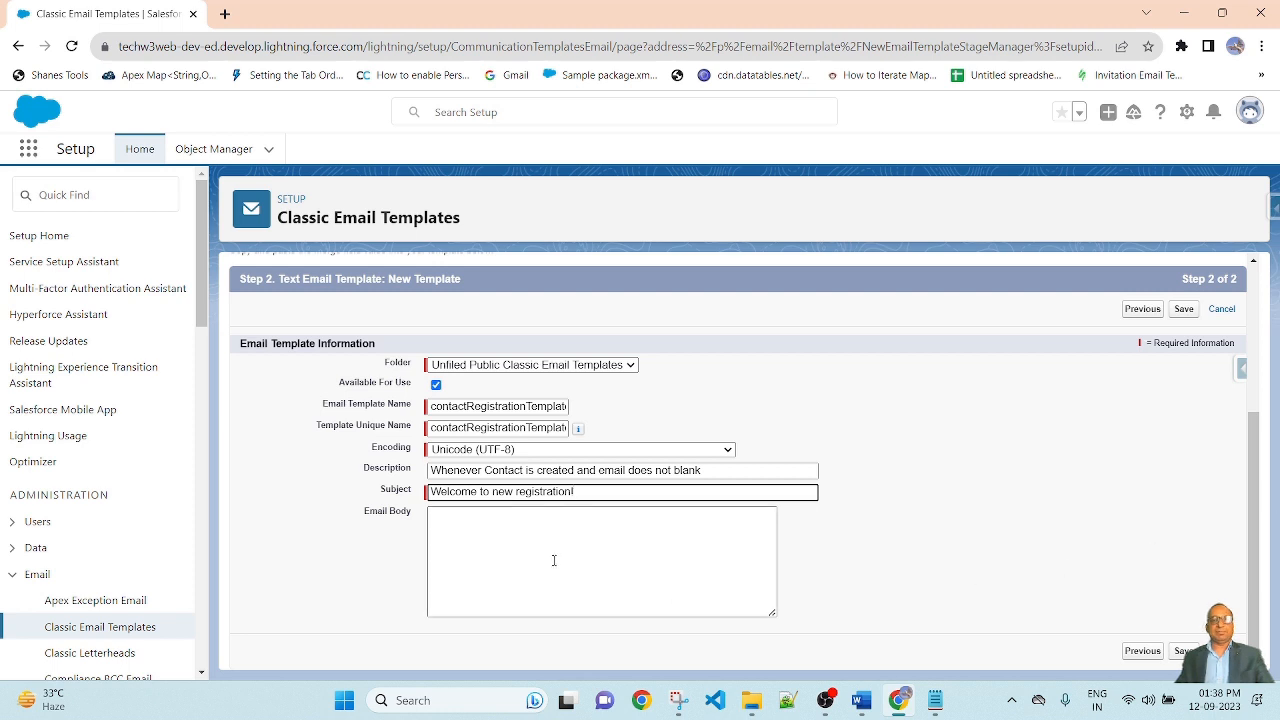
Write the email body's greeting "Hi," followed, after a blank line, by "Welcome to registration on tech w3web tutorial."
click(553, 560)
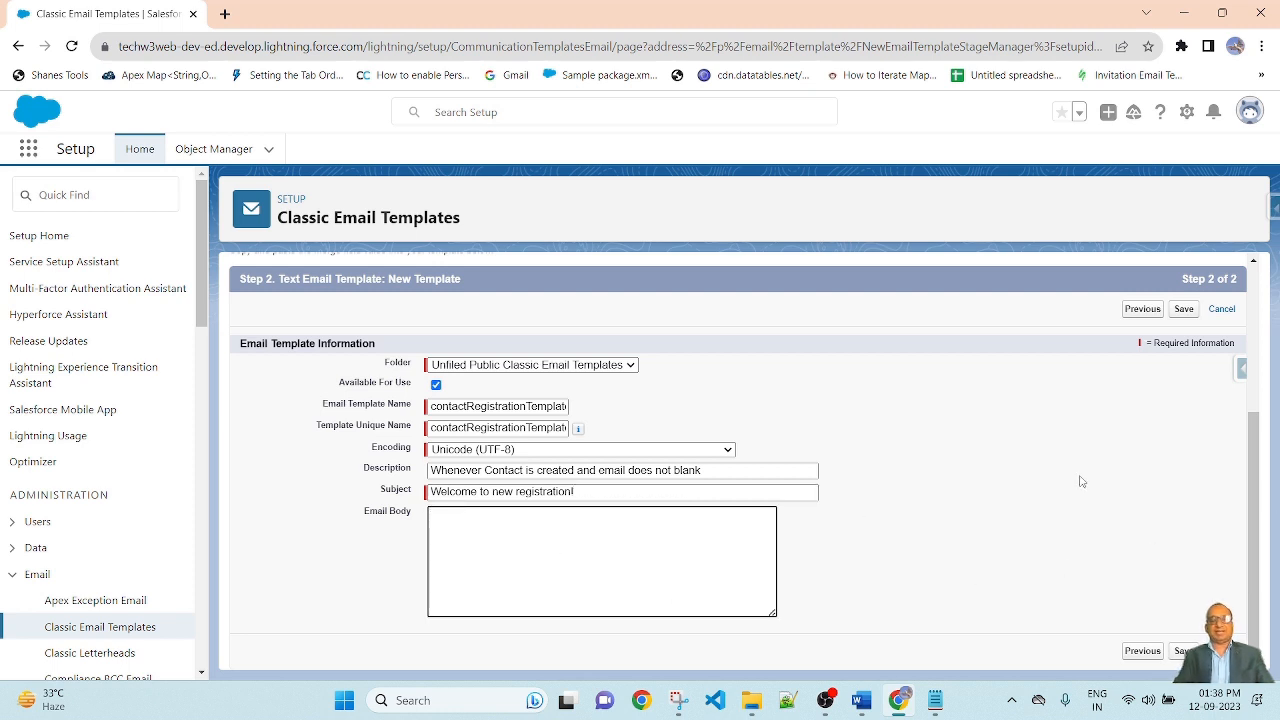
text(Hi,  )
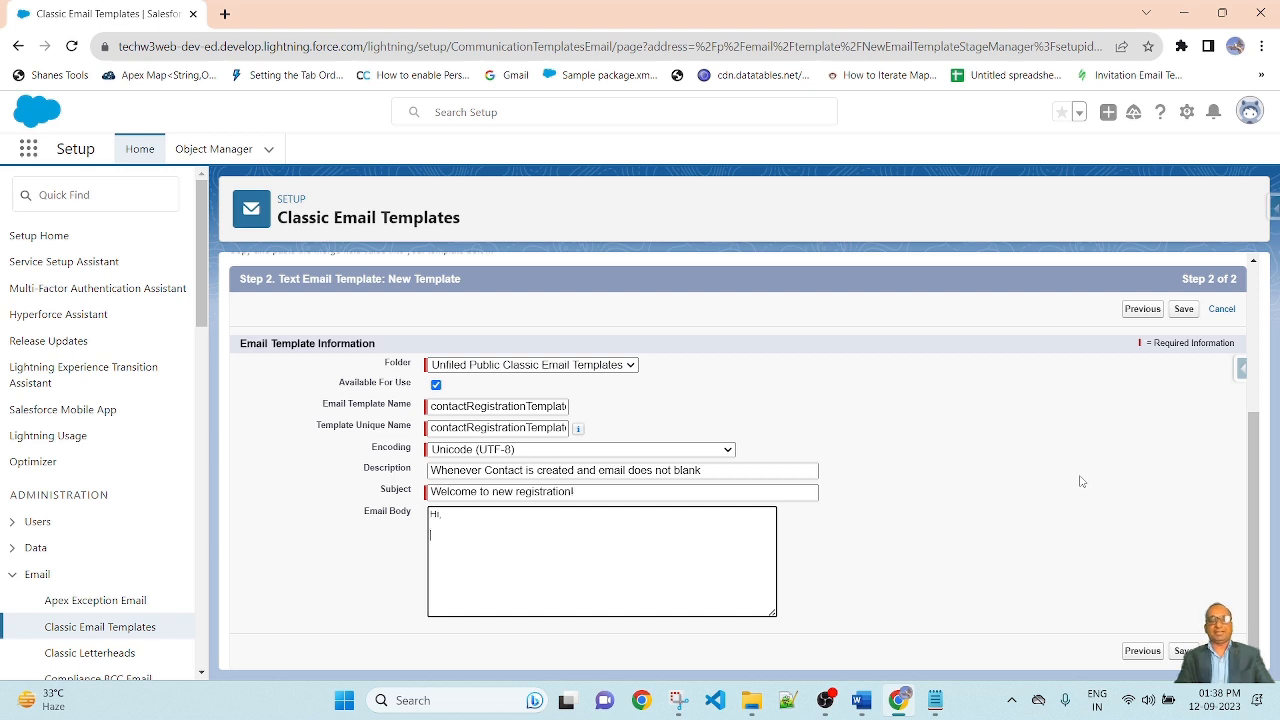
text(Welc)
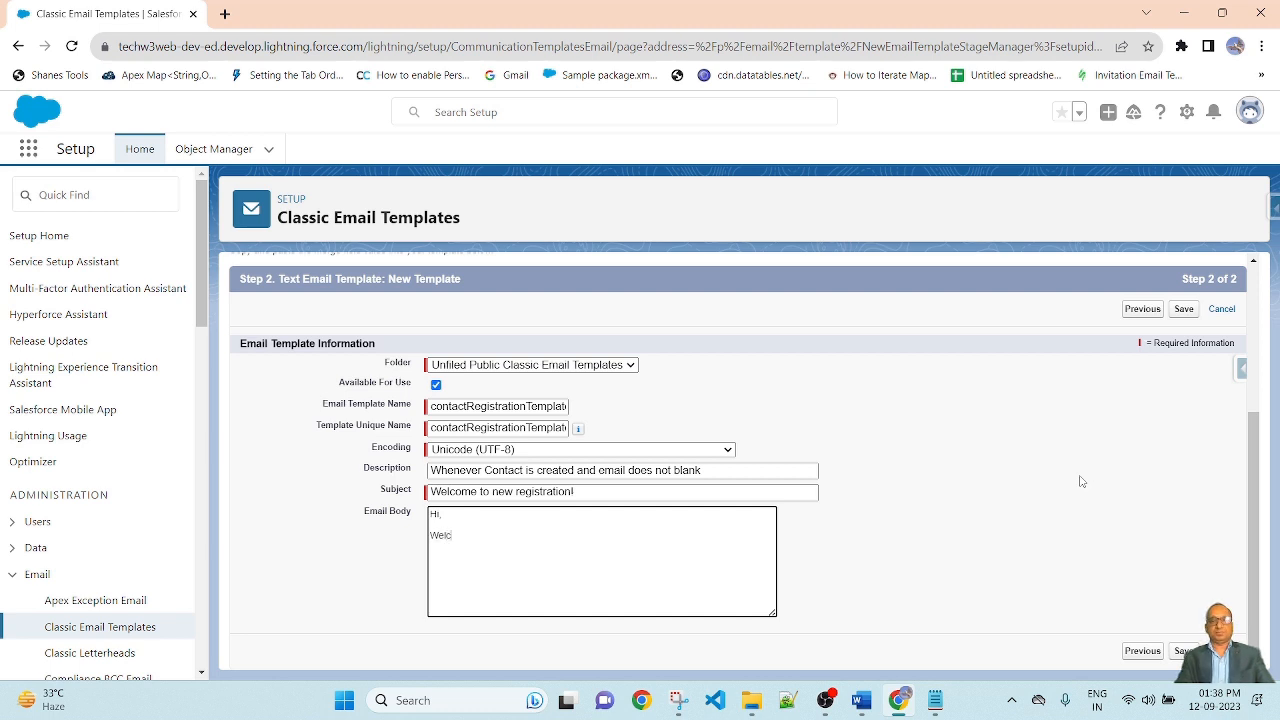
text(ome to registrat)
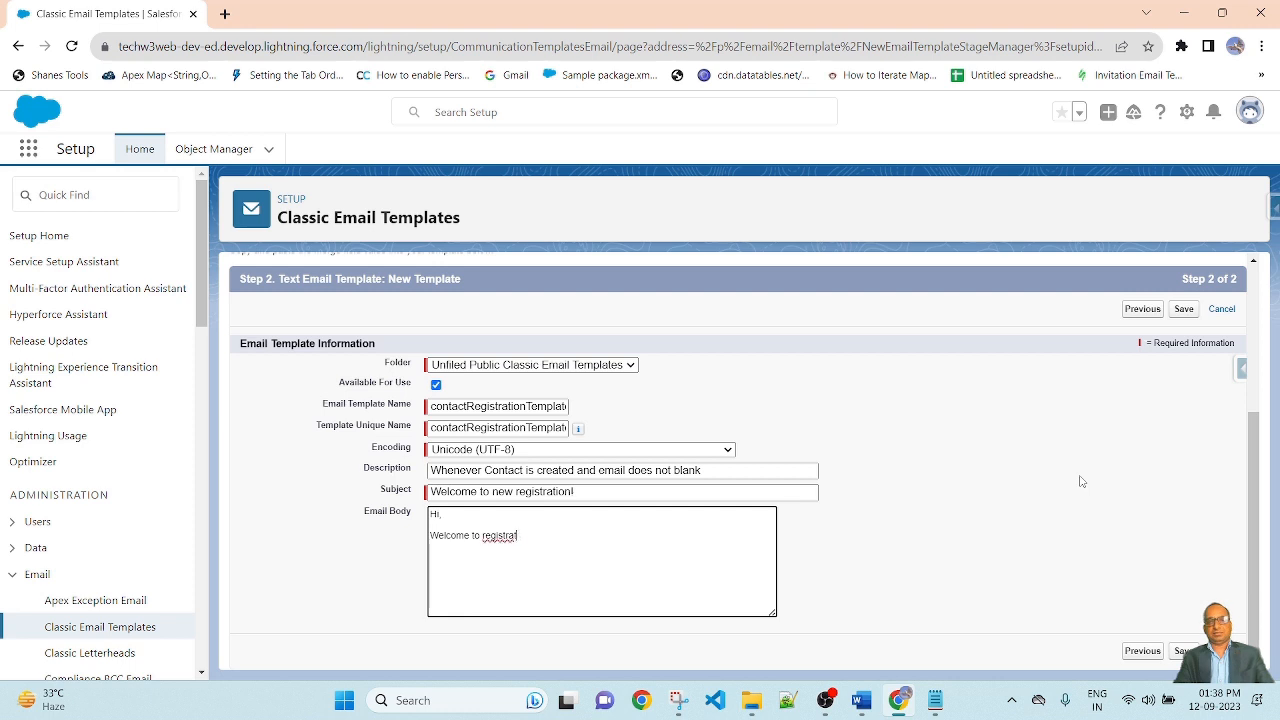
text(ion on te)
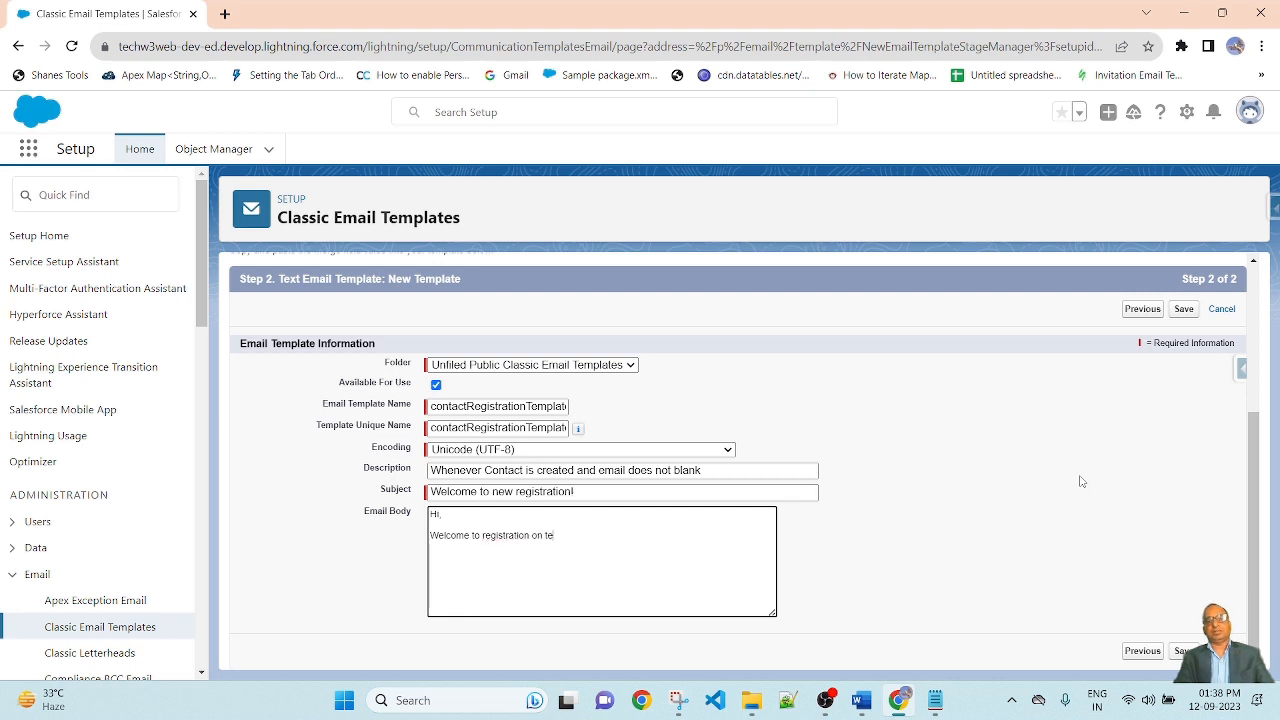
text(ch w3web )
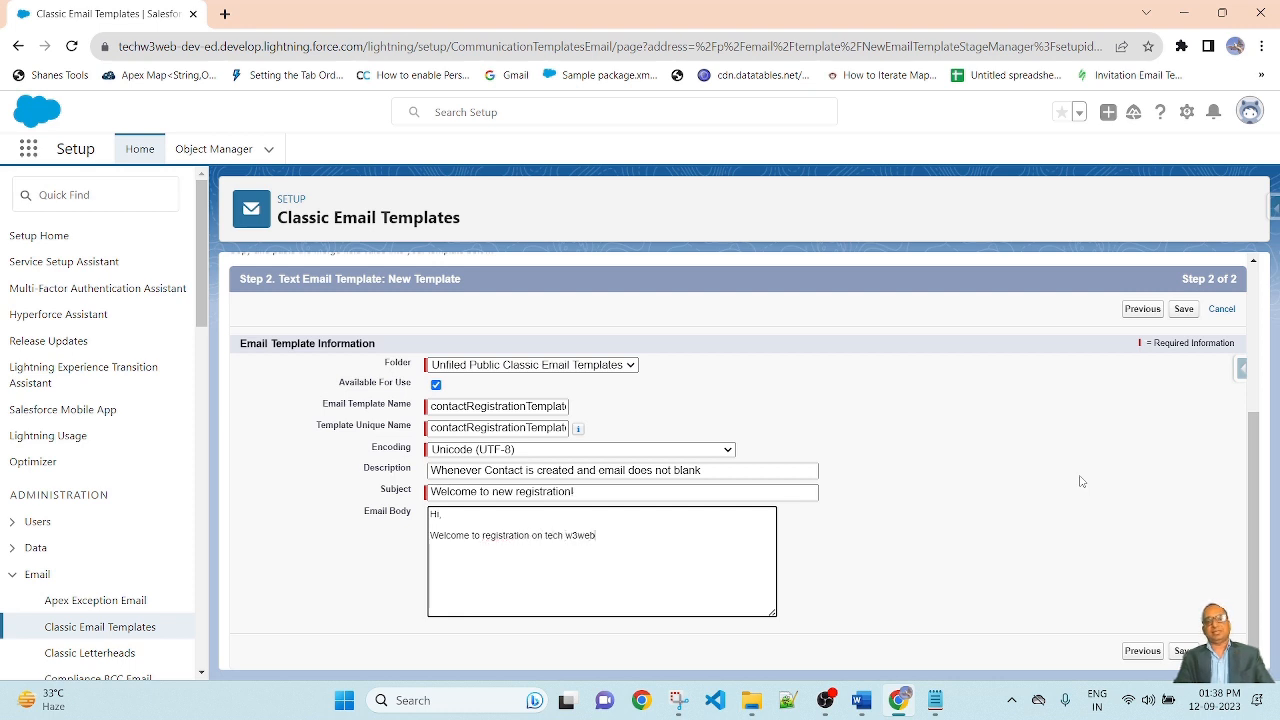
text(tutorial.)
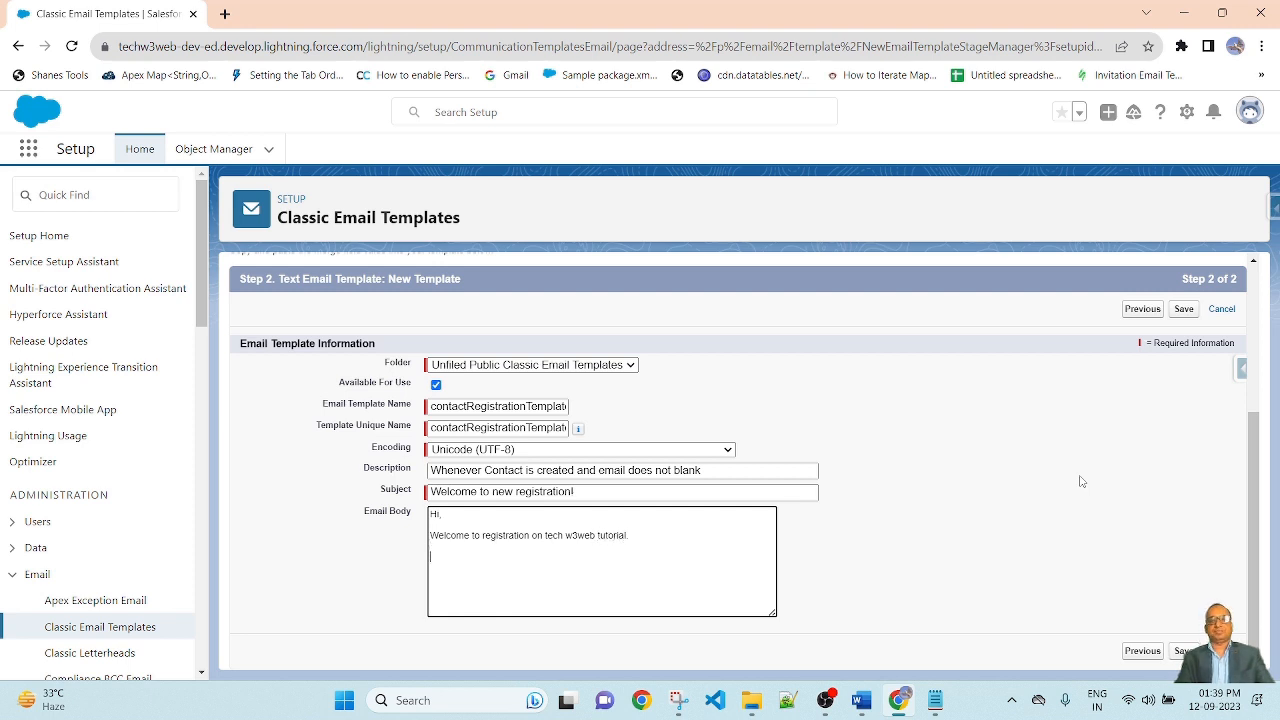
Close the email body with "Thanks & Regards," and the signature "Tech W3web Admin" on the line below, leaving a blank line before them
key(Return)
text(Thanks & Regards, Te)
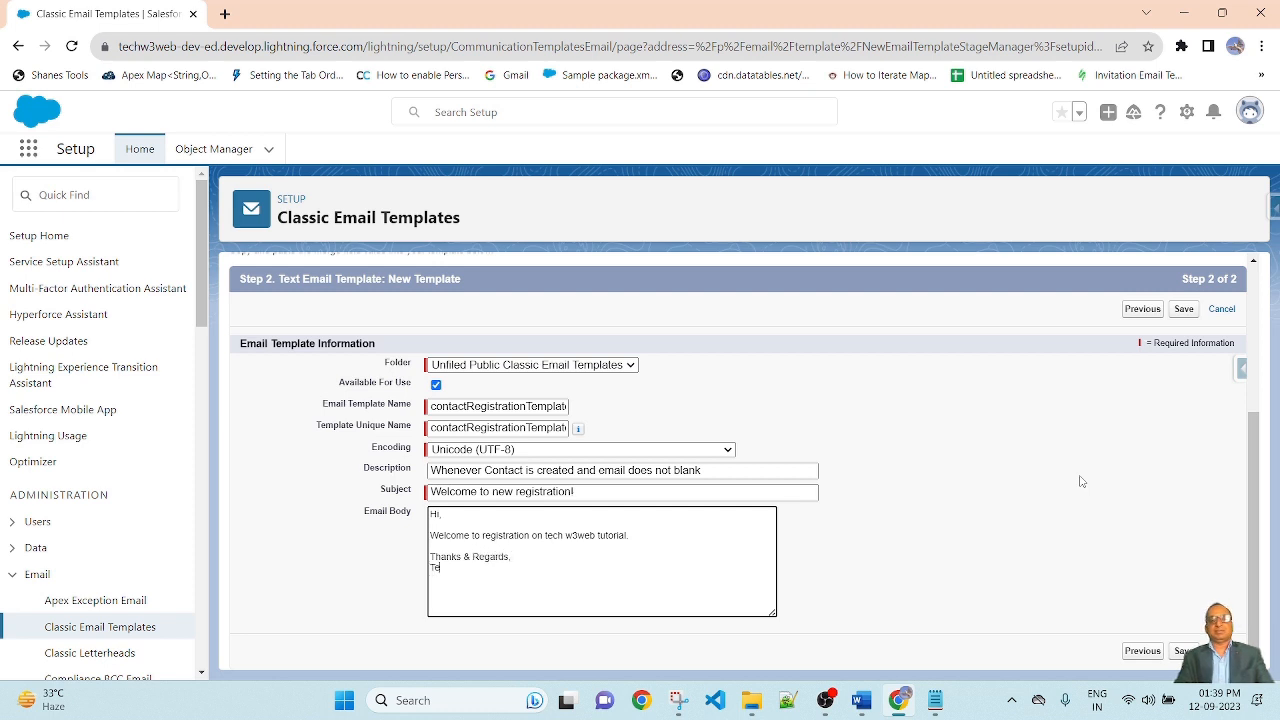
text(ch W3w)
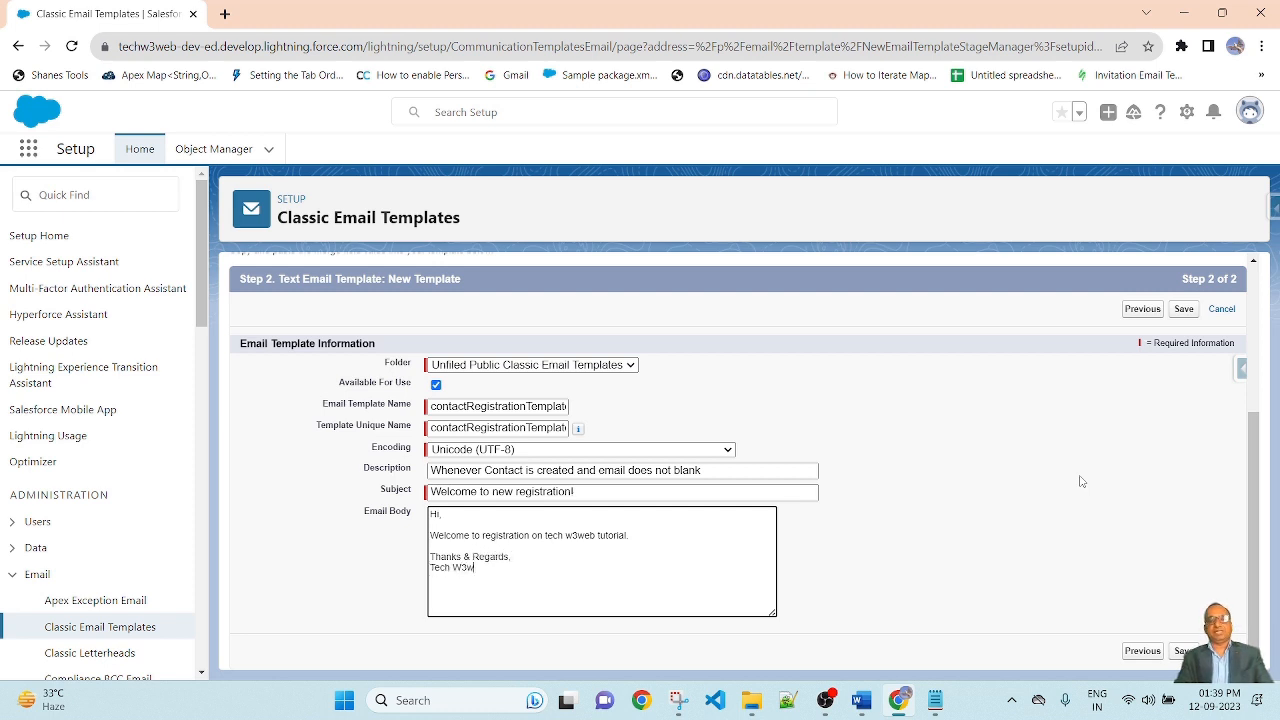
text(eb Admin)
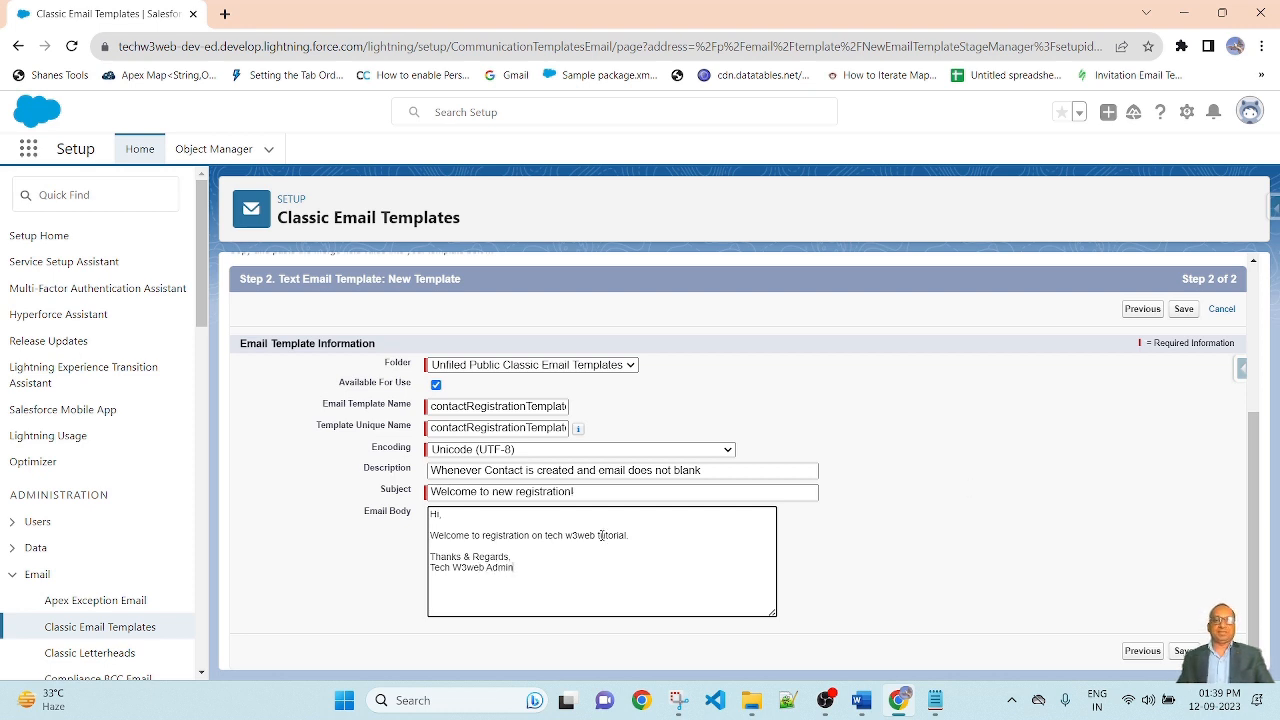
click(464, 521)
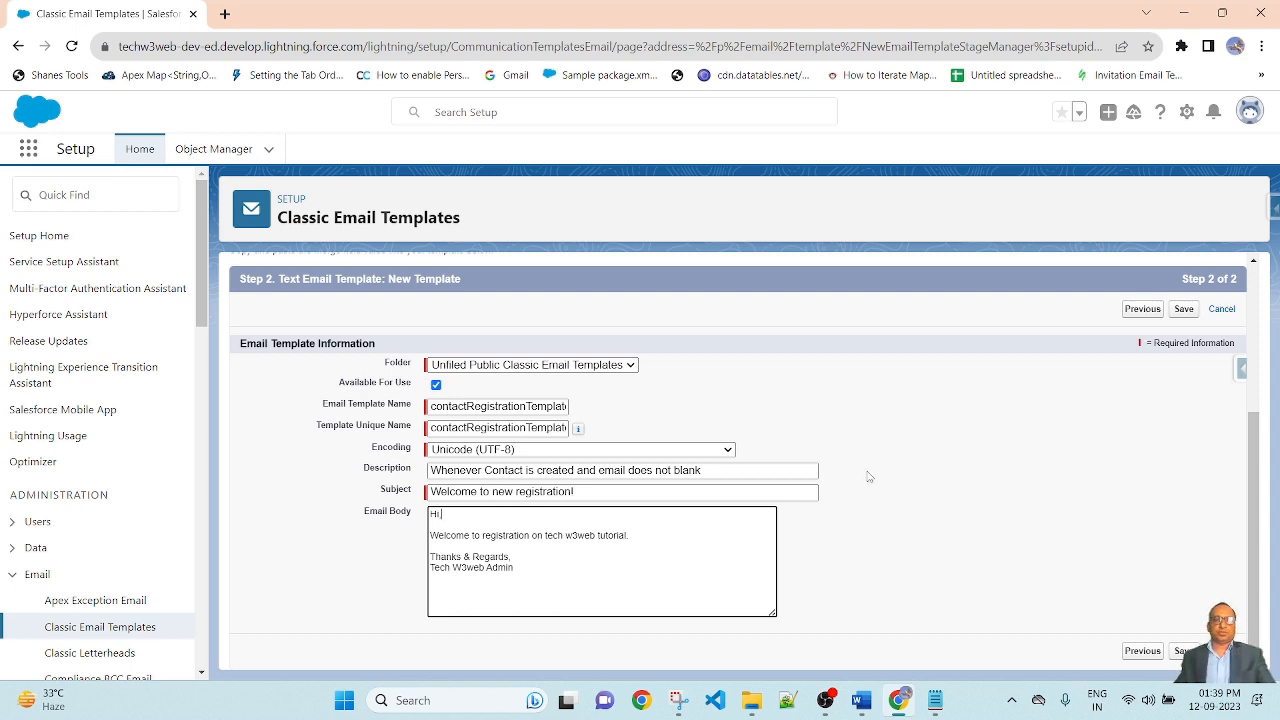
scroll(870, 477, up, 3)
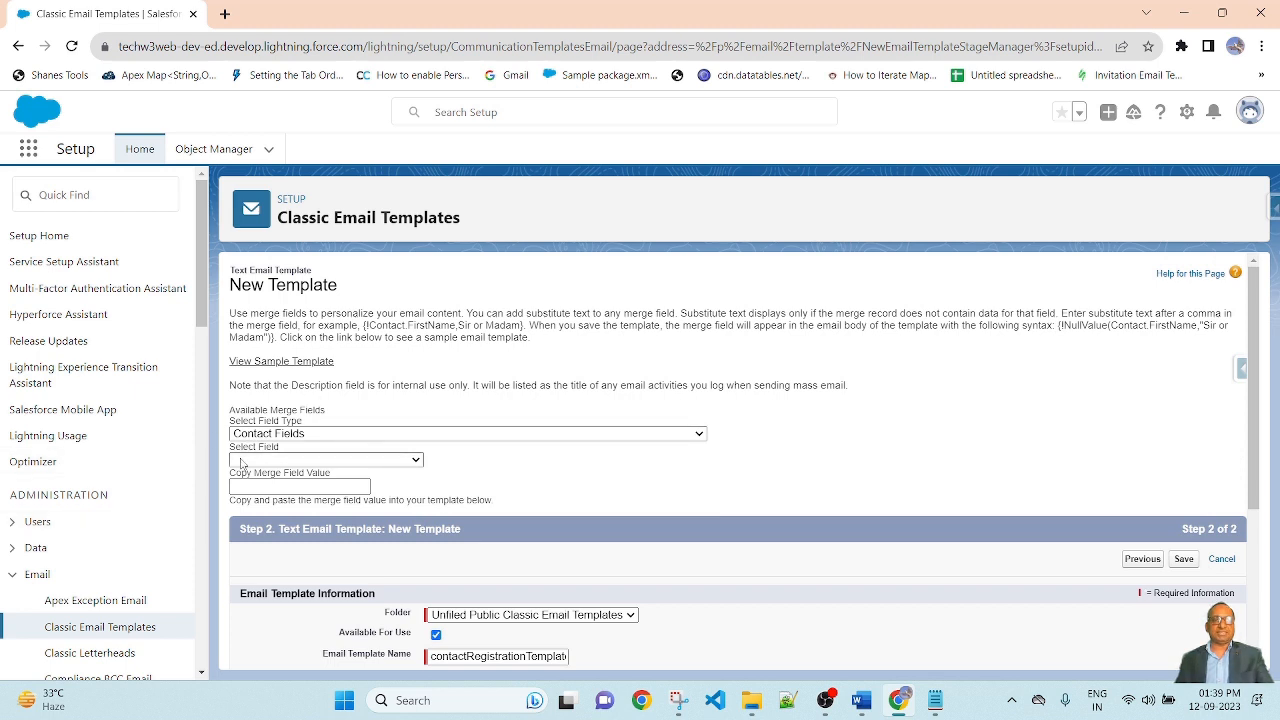
click(694, 438)
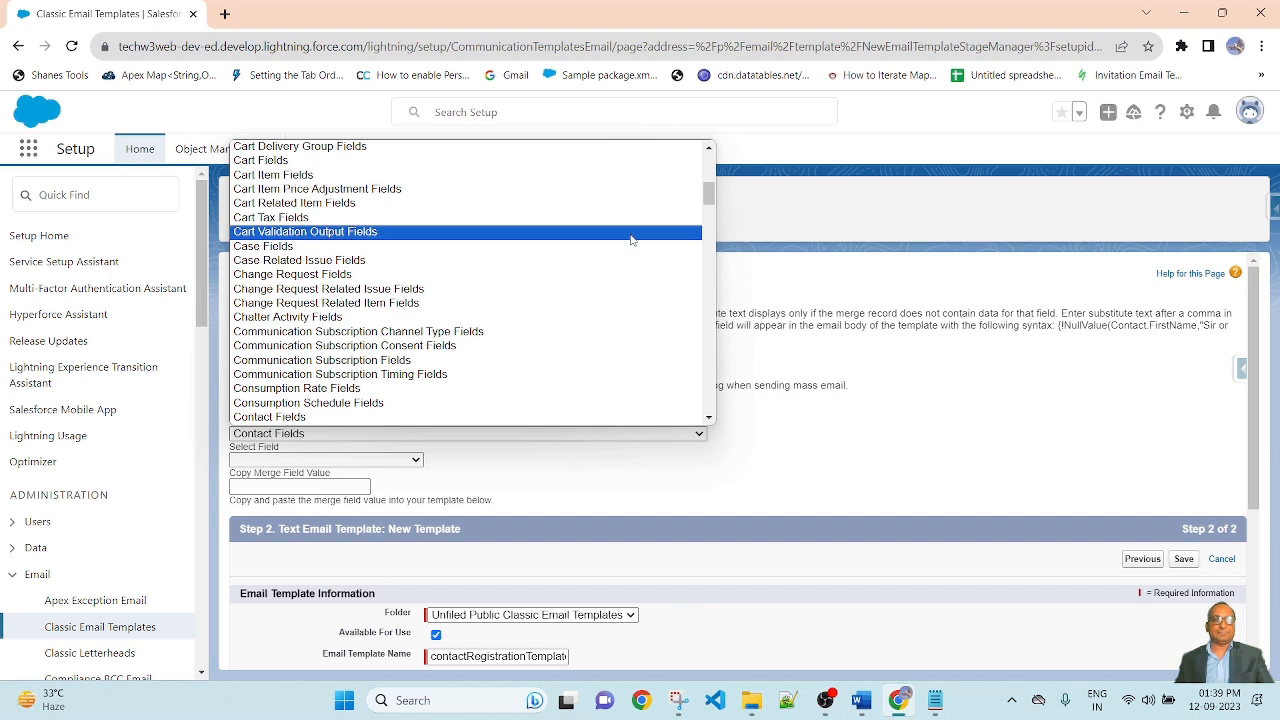
scroll(631, 240, down, 3)
scroll(631, 240, up, 3)
key(Down)
key(Escape)
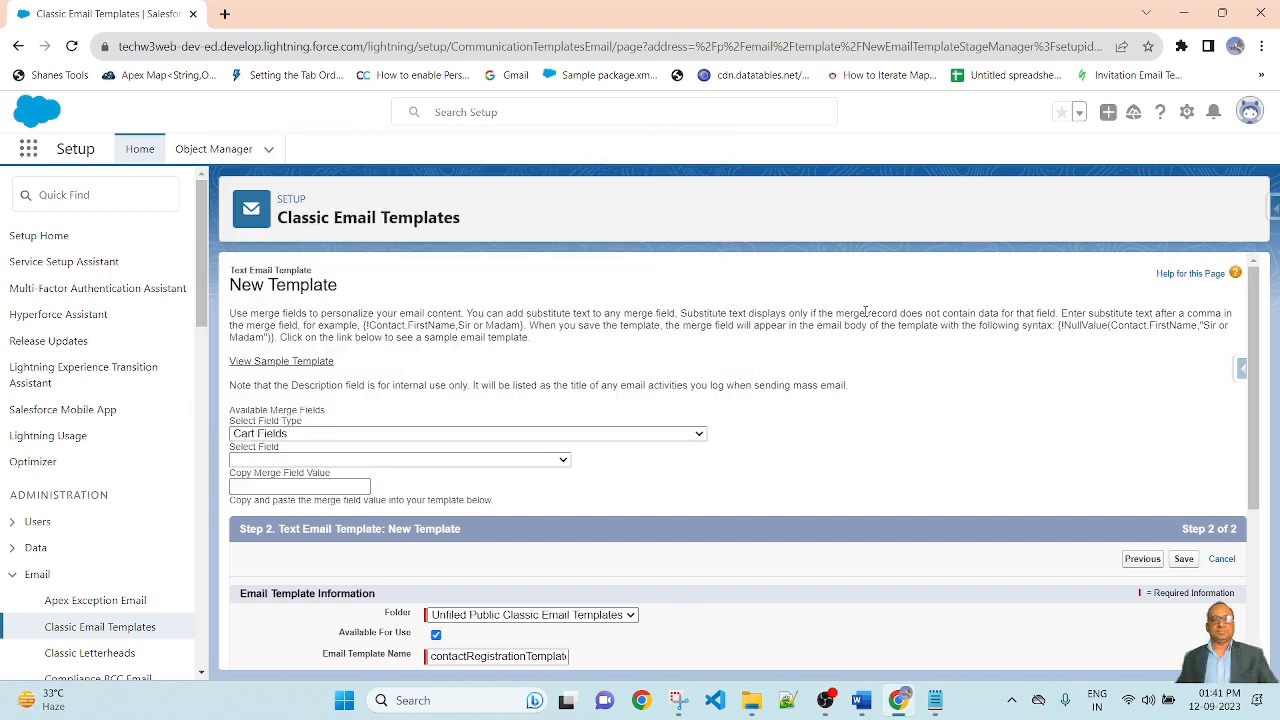
Choose First Name from the Contact Fields type as the merge field and copy its value {!Contact.FirstName}
click(471, 437)
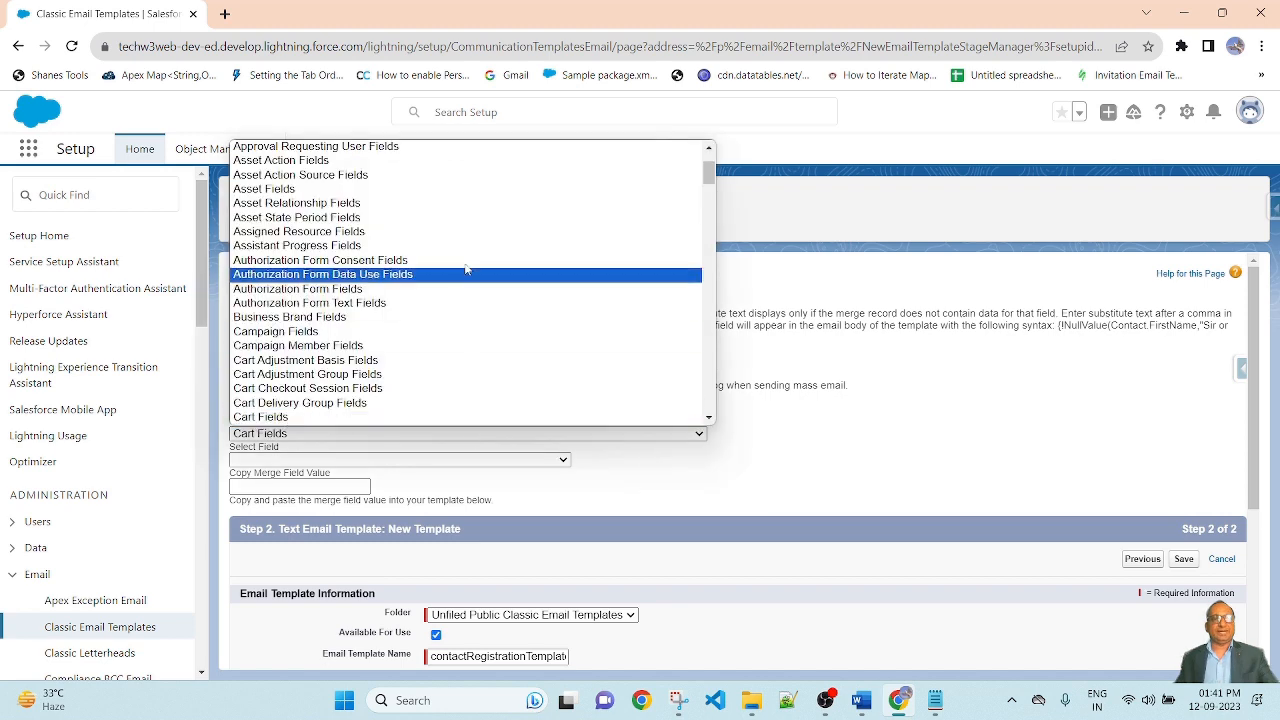
text(cont)
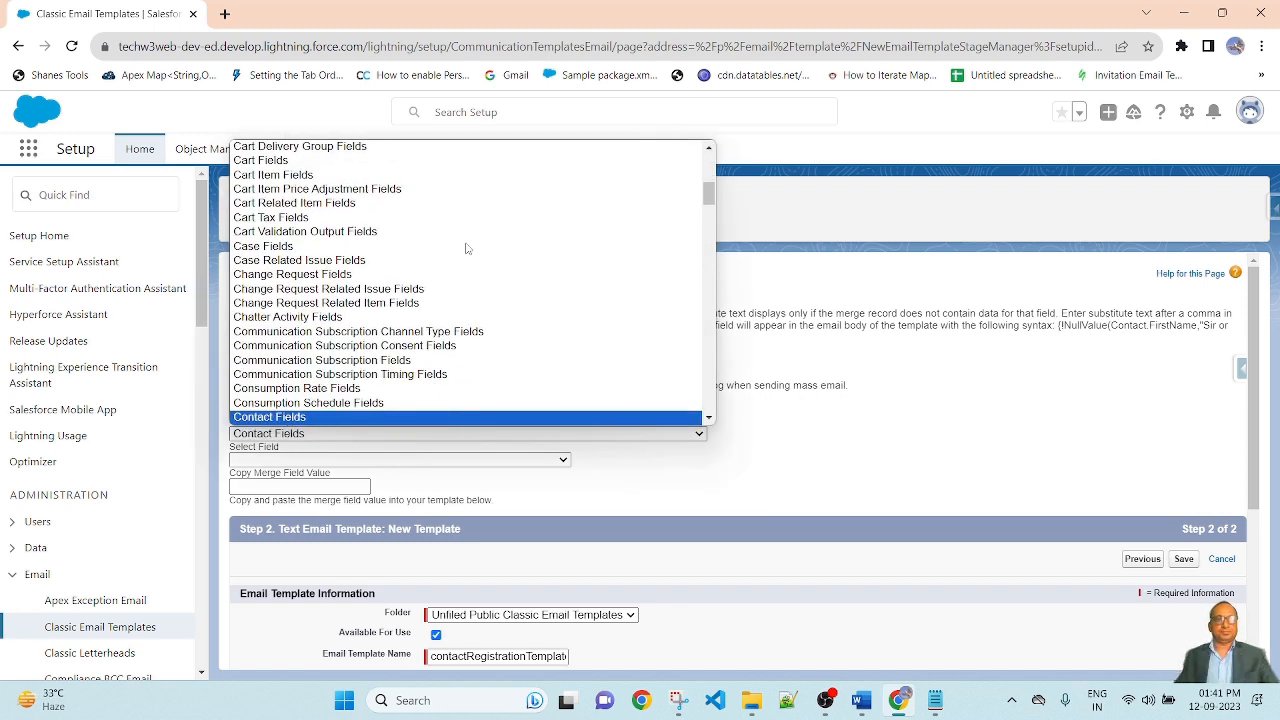
click(330, 417)
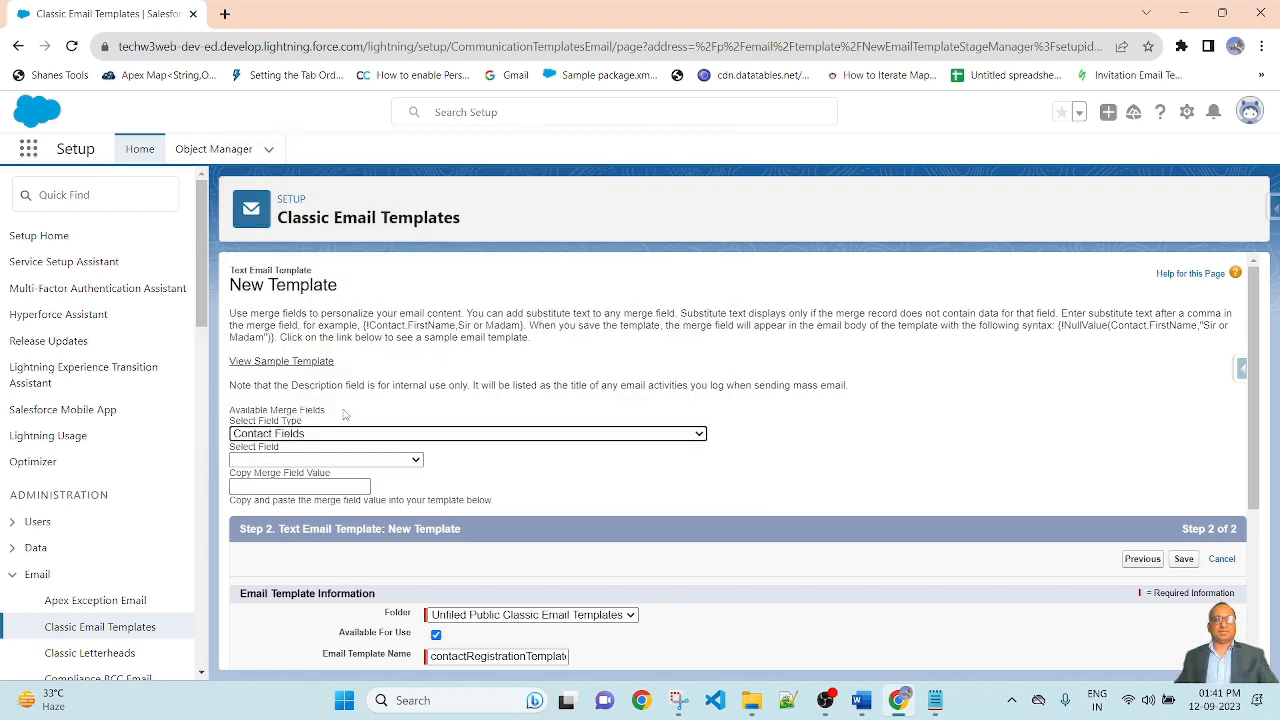
click(414, 460)
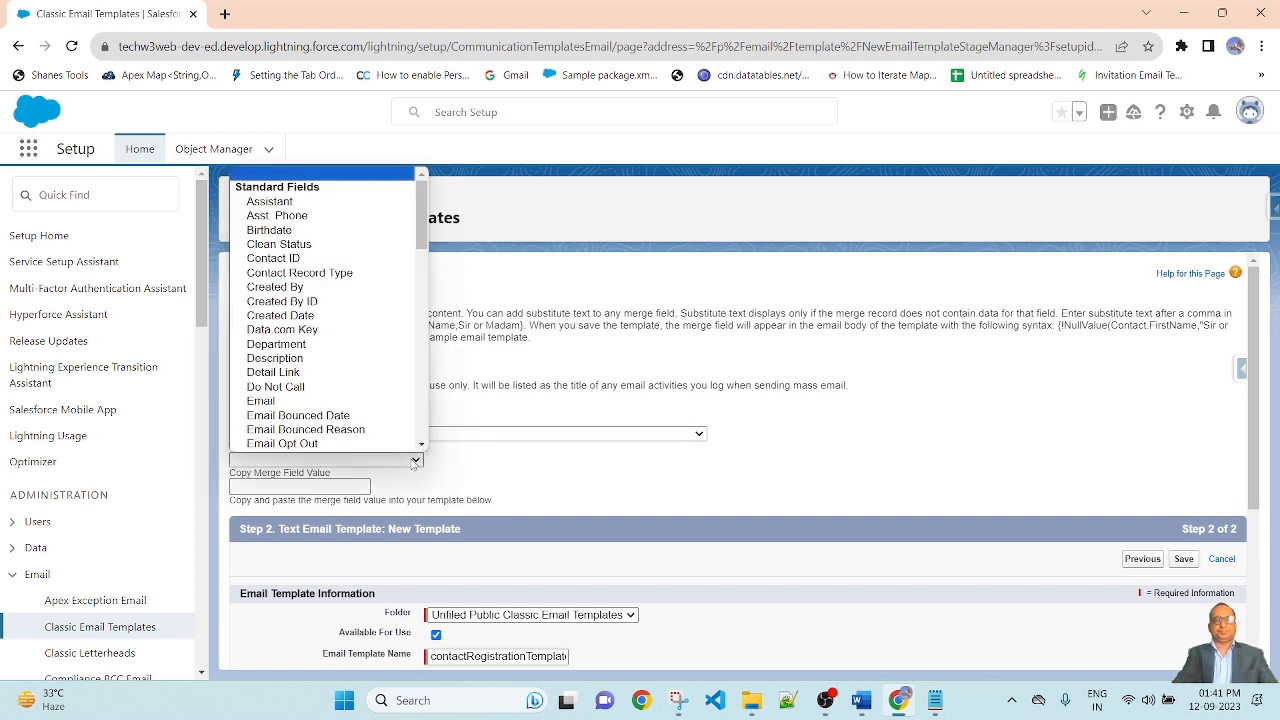
text(fi)
key(Return)
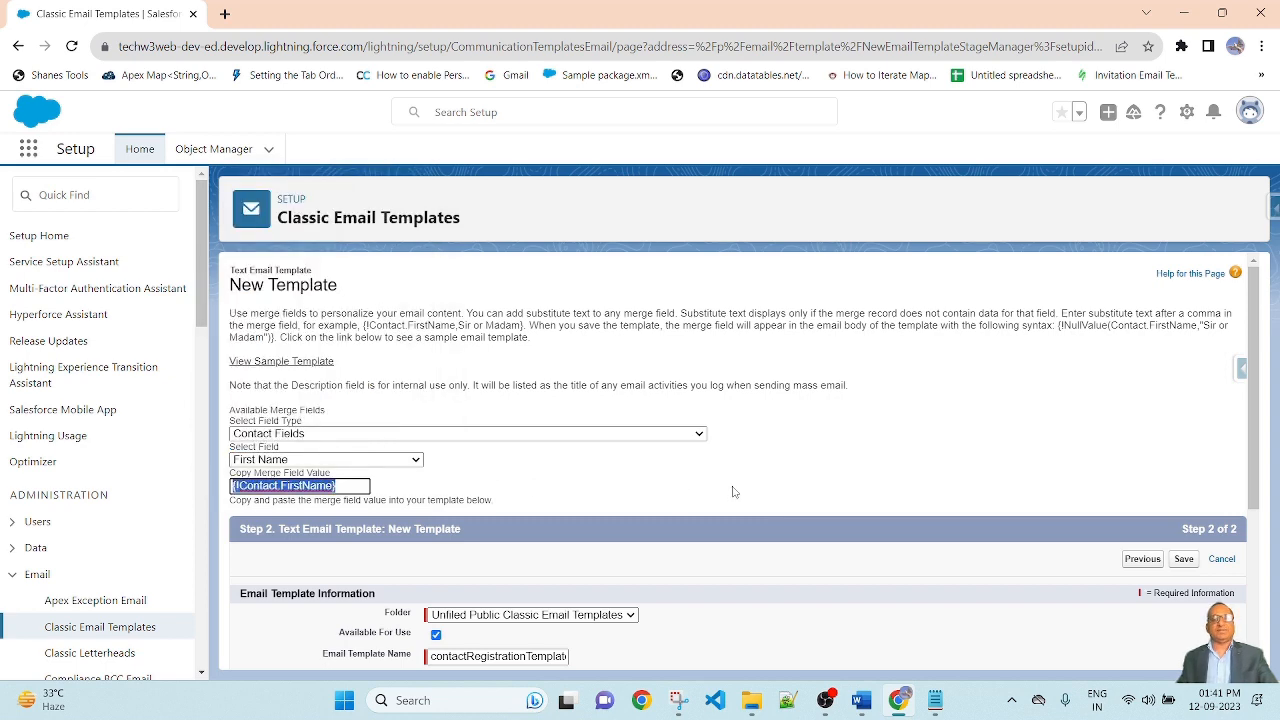
scroll(731, 492, down, 1)
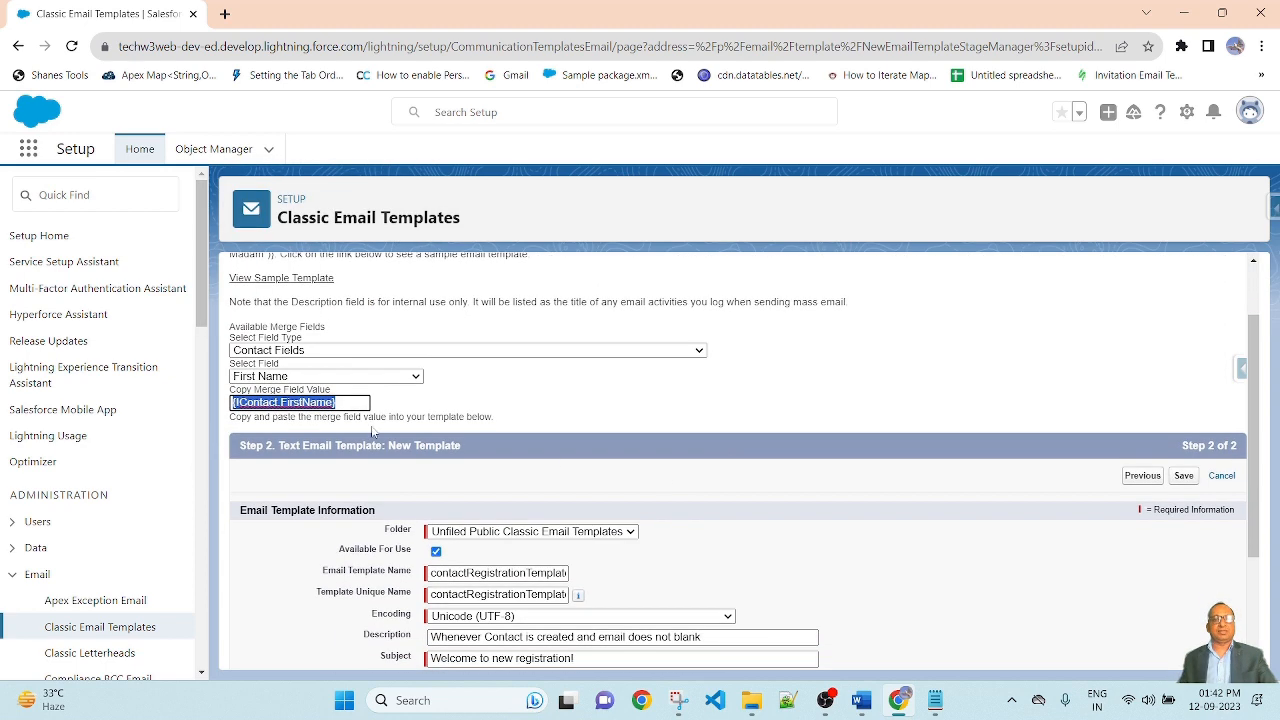
click(374, 432)
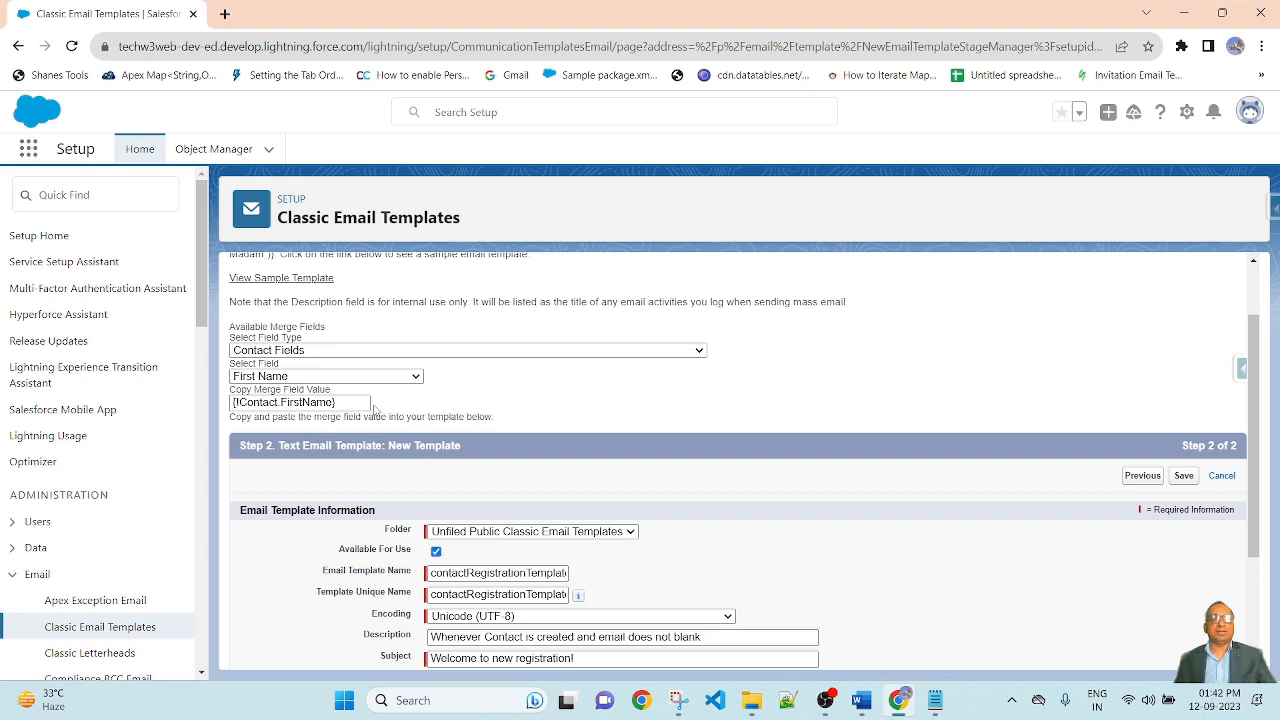
drag(343, 402, 230, 403)
key(ctrl+c)
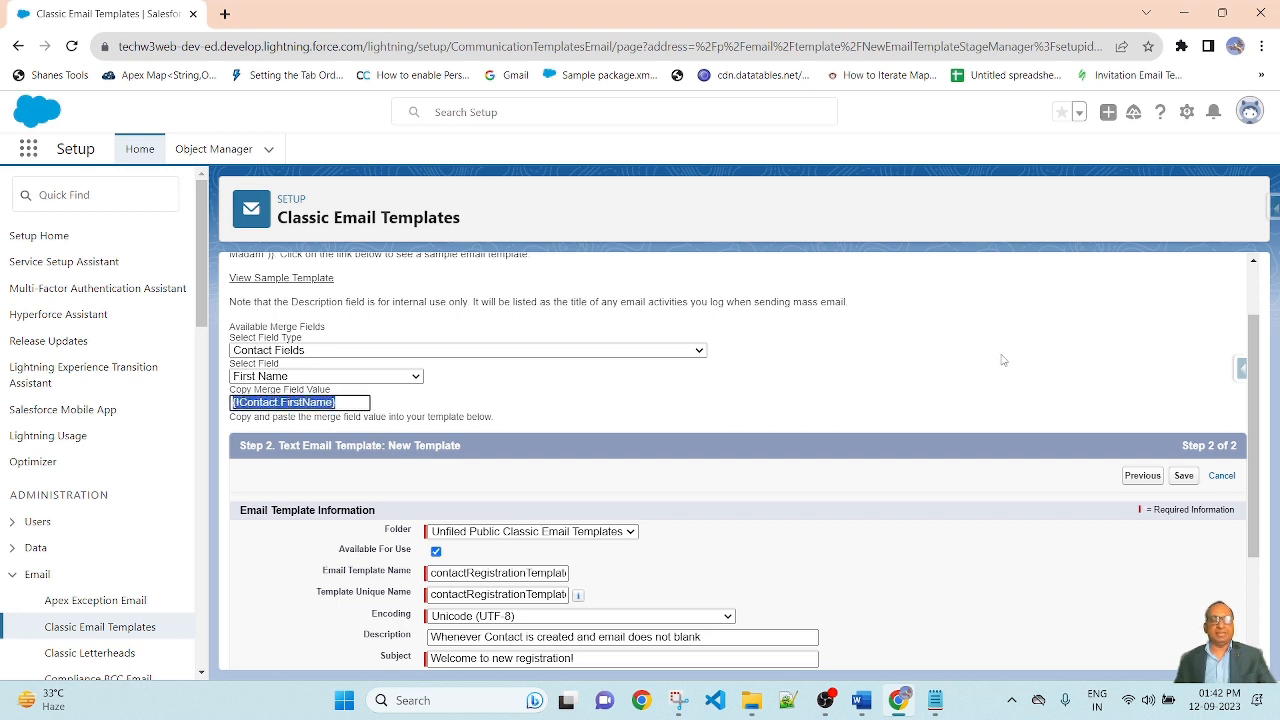
Paste the {!Contact.FirstName} merge field between "Hi" and the comma in the email body's greeting, and save the template
scroll(1000, 500, down, 2)
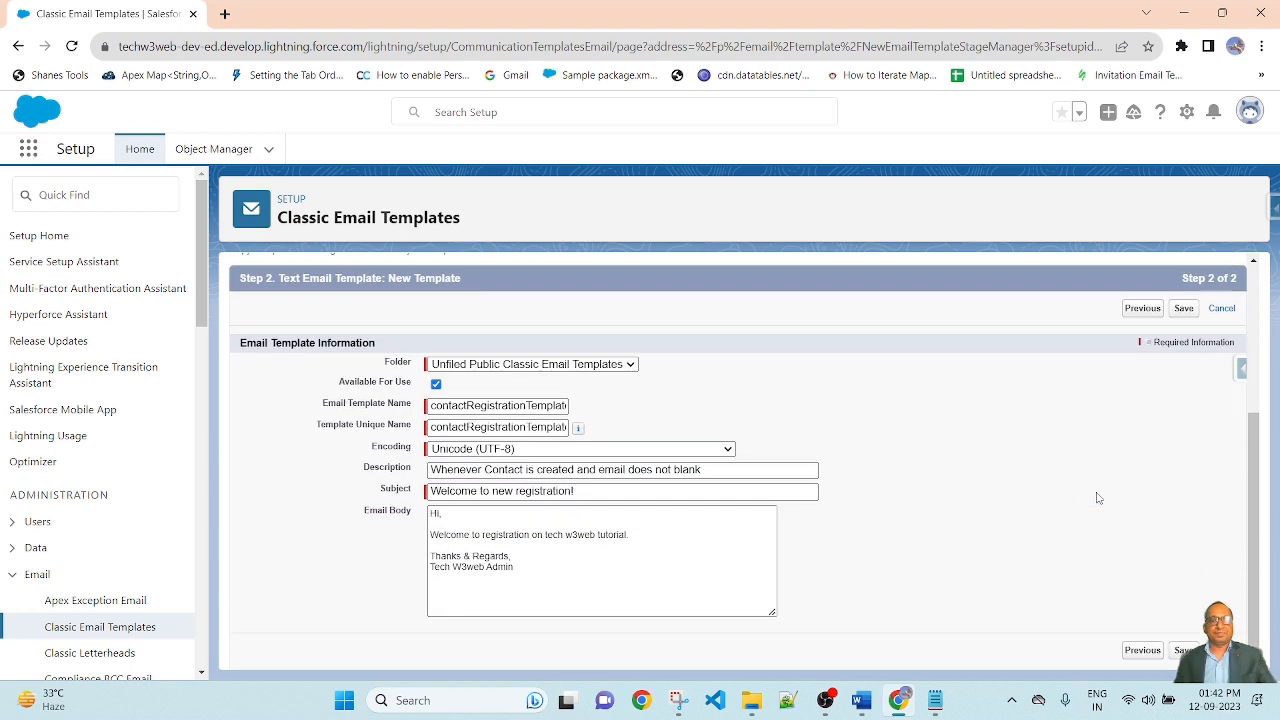
scroll(578, 514, up, 3)
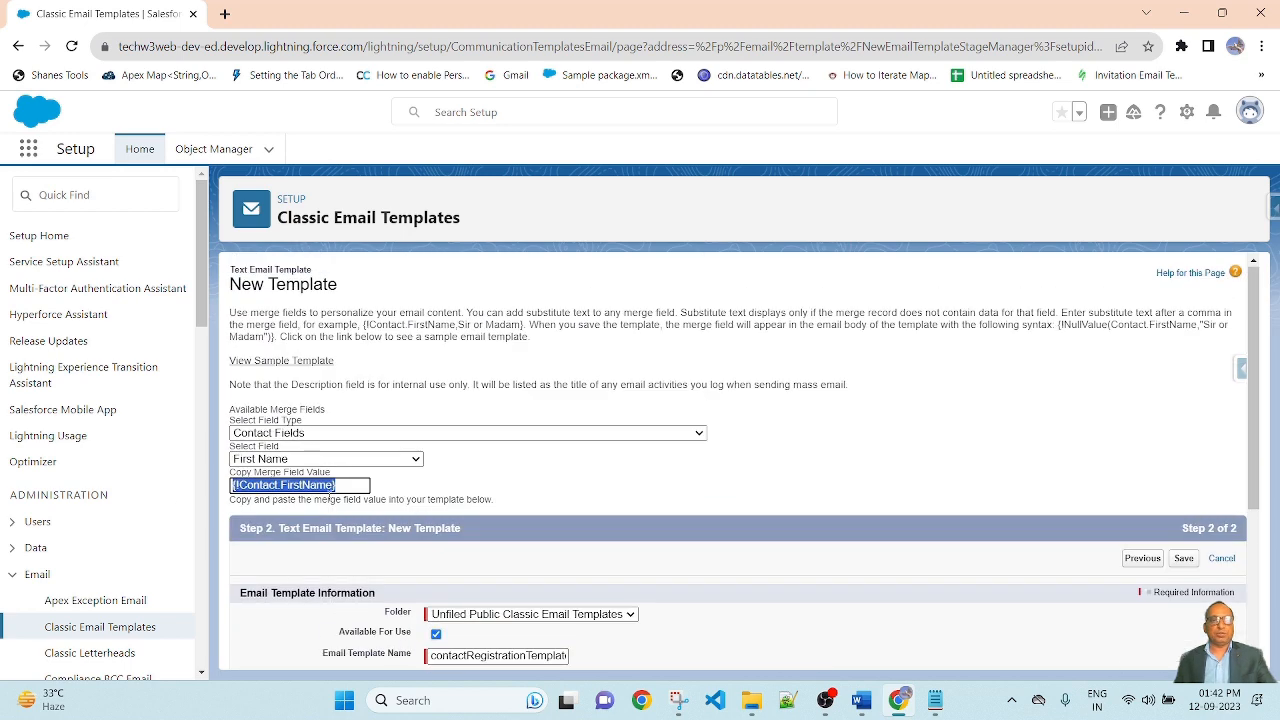
scroll(594, 514, down, 3)
click(439, 512)
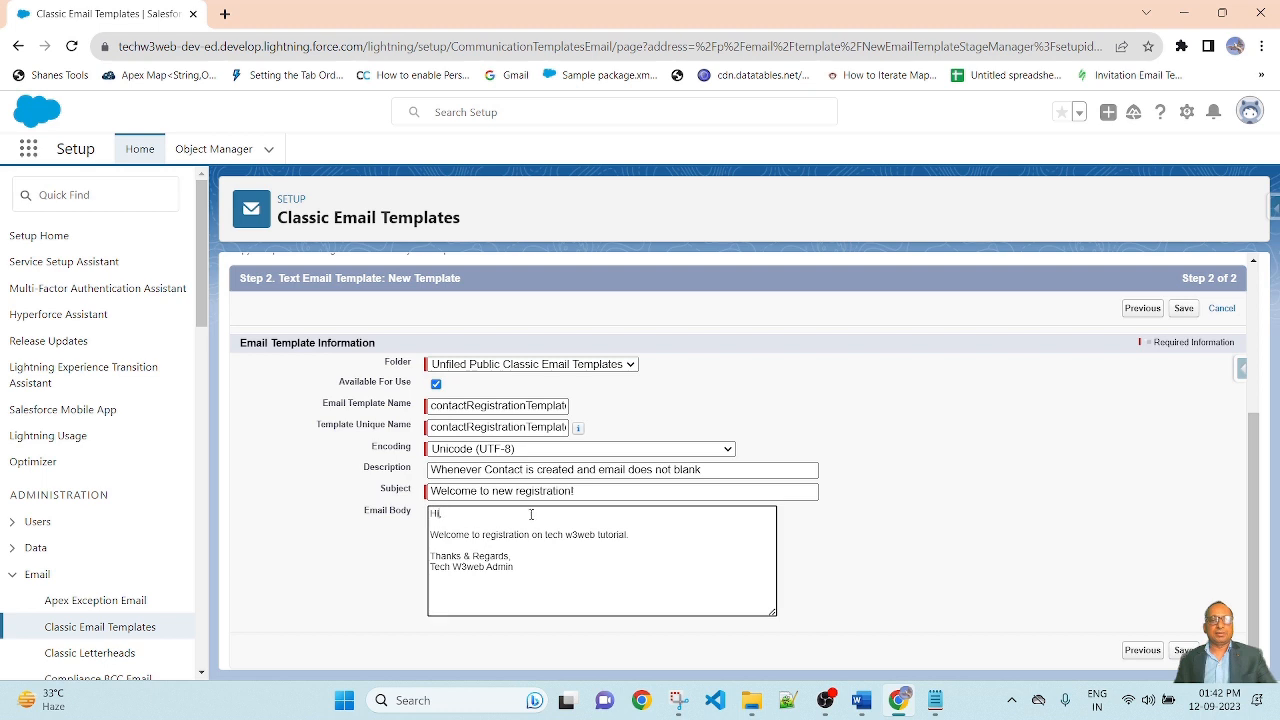
key(ctrl+v)
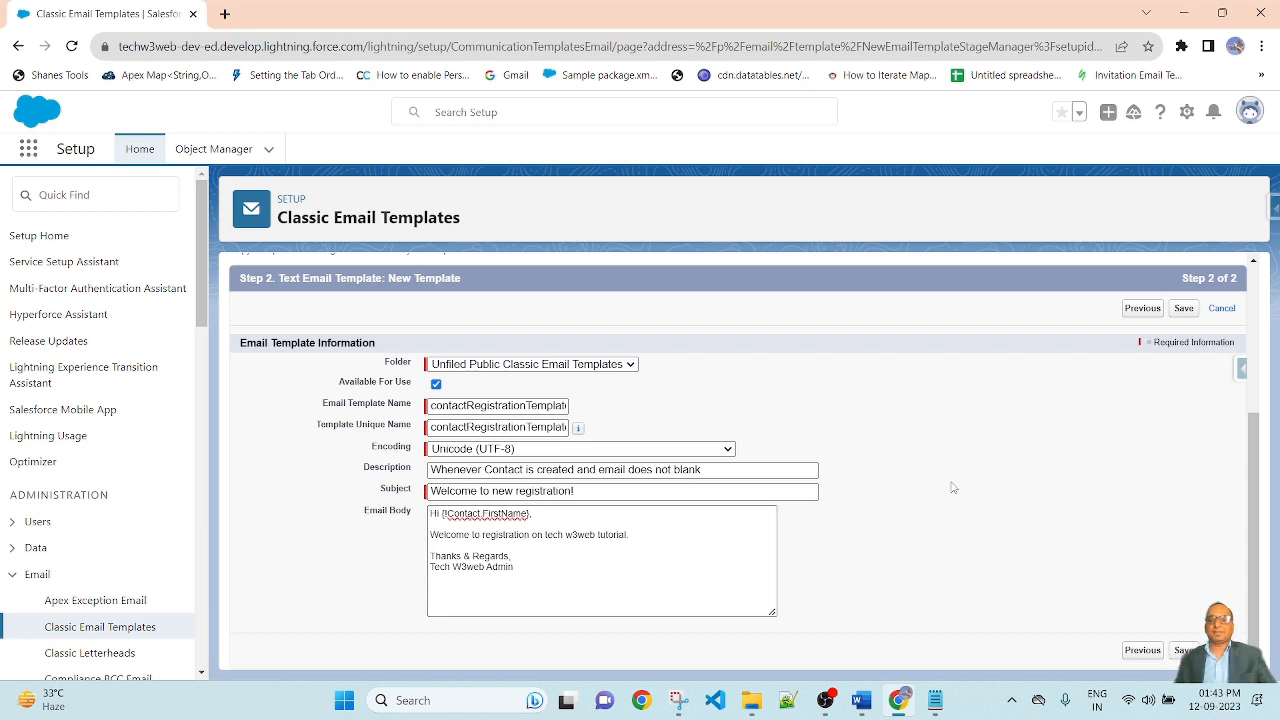
click(1183, 651)
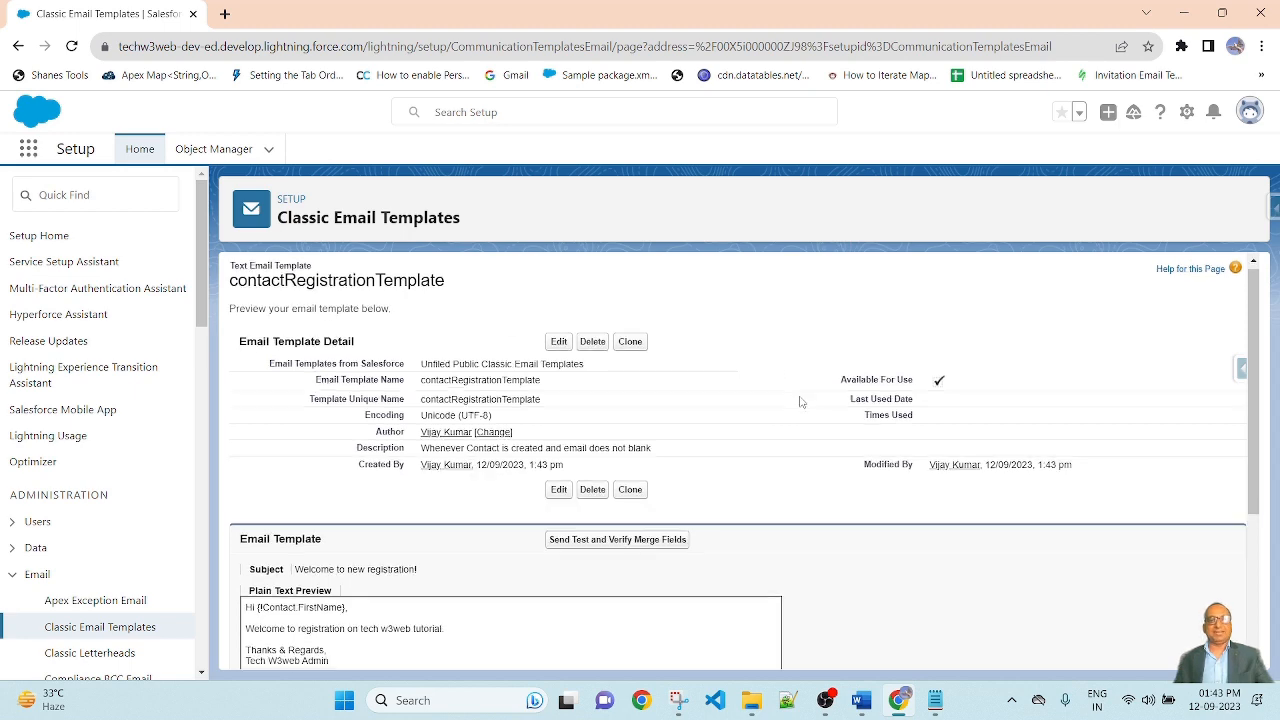
Send a test of the saved template to verify its merge fields, using the first recently viewed contact as recipient and enabling the email preview
scroll(803, 400, down, 1)
scroll(800, 402, up, 1)
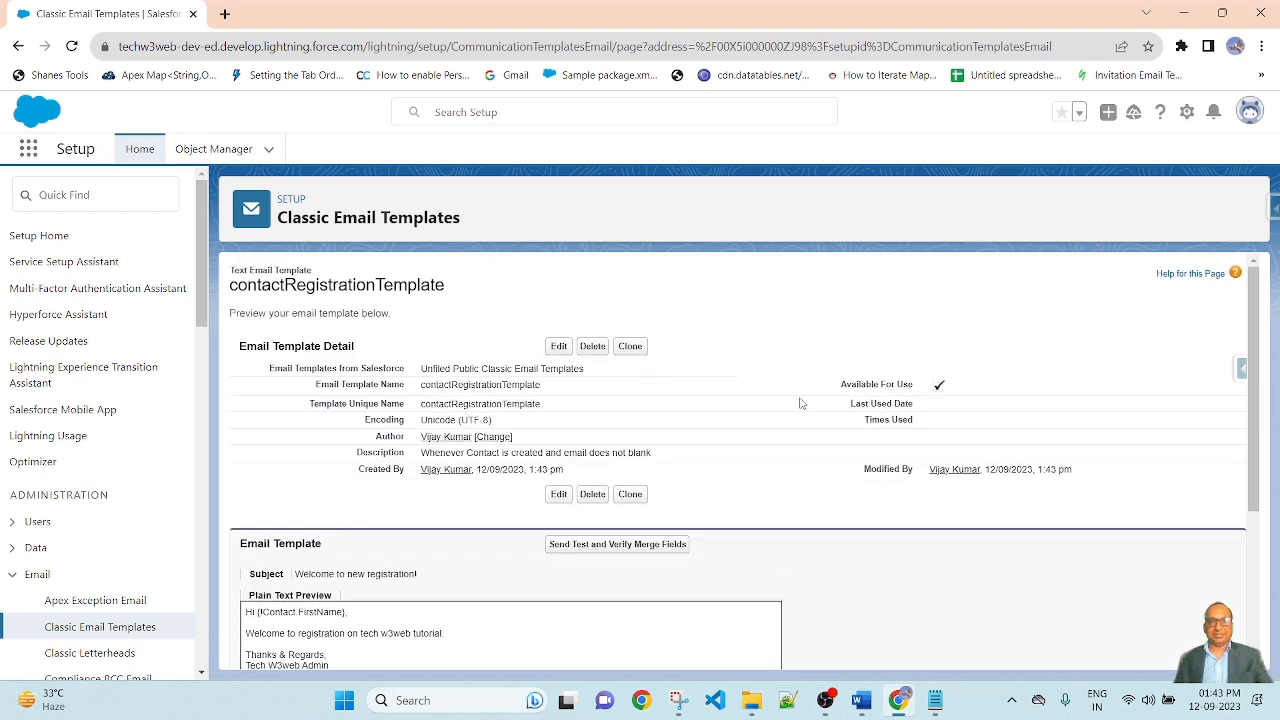
scroll(800, 402, down, 2)
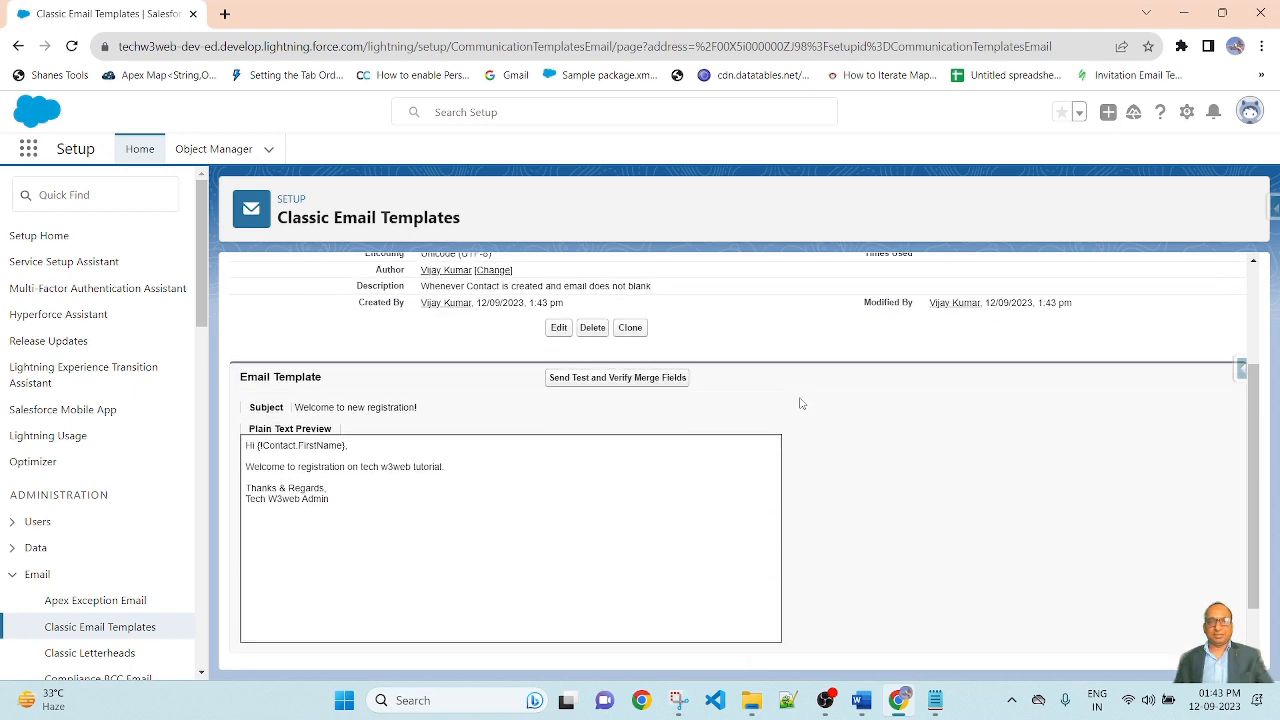
click(636, 378)
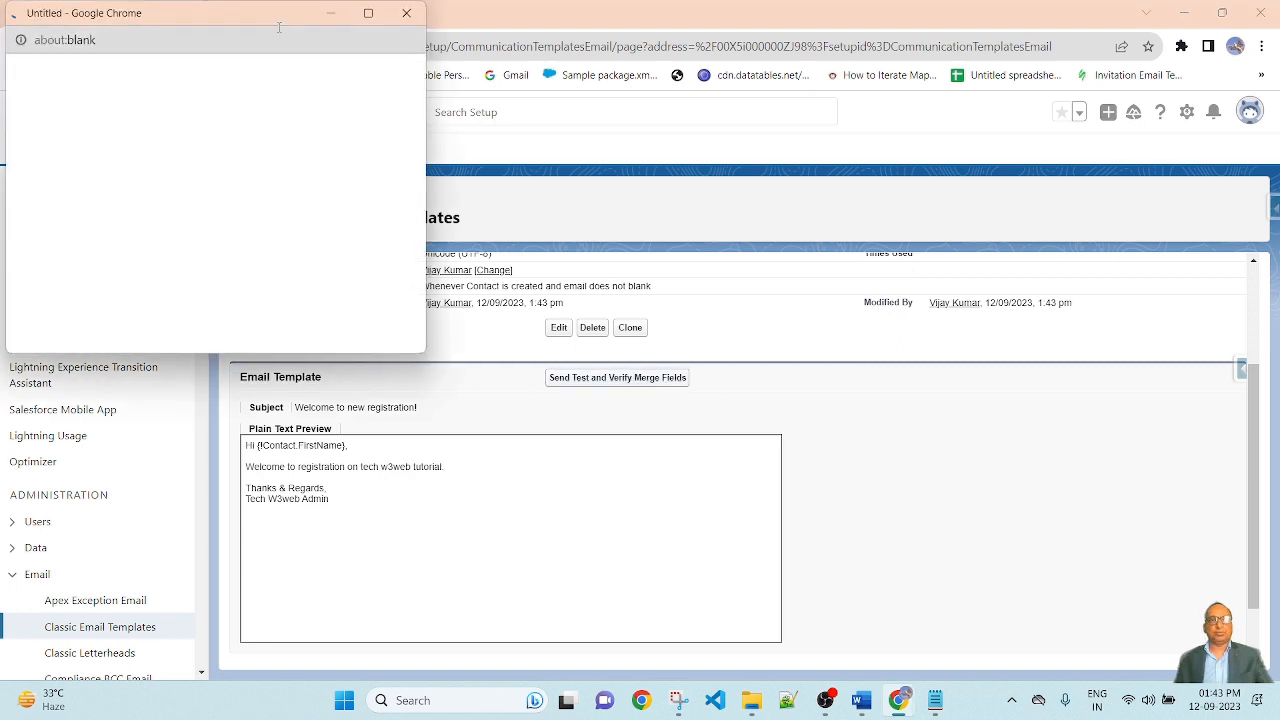
drag(241, 17, 377, 89)
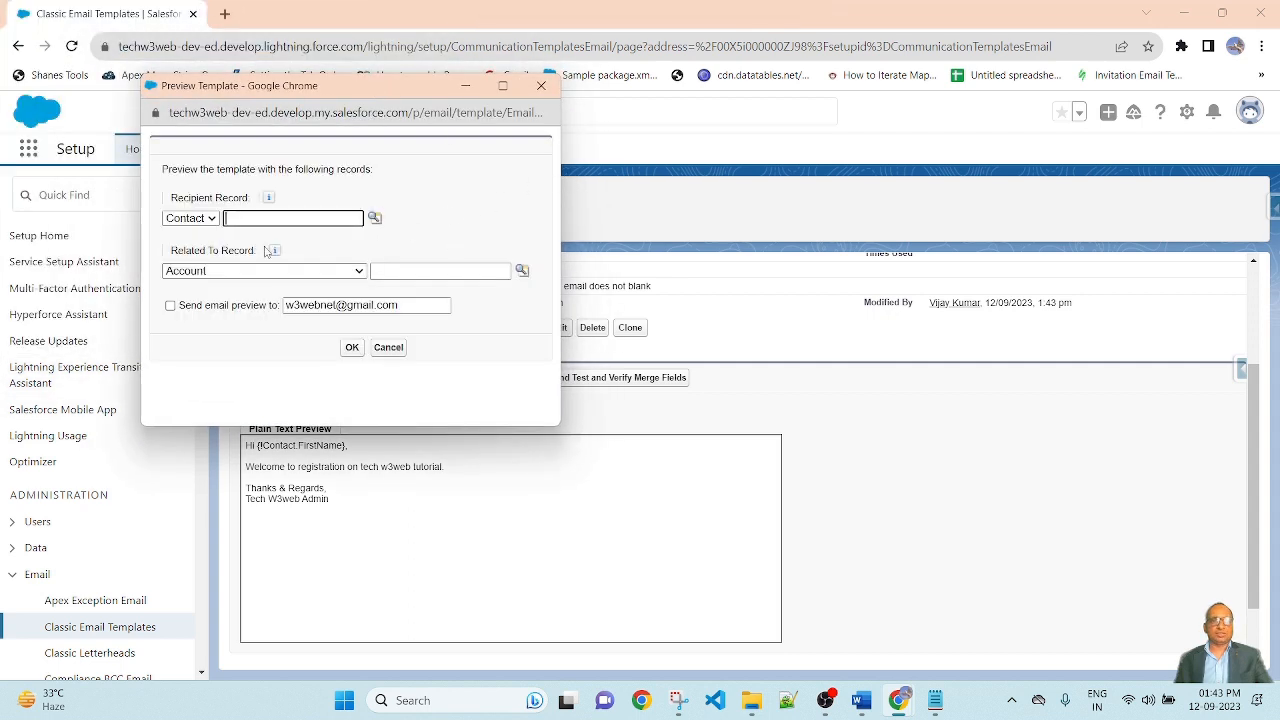
click(374, 217)
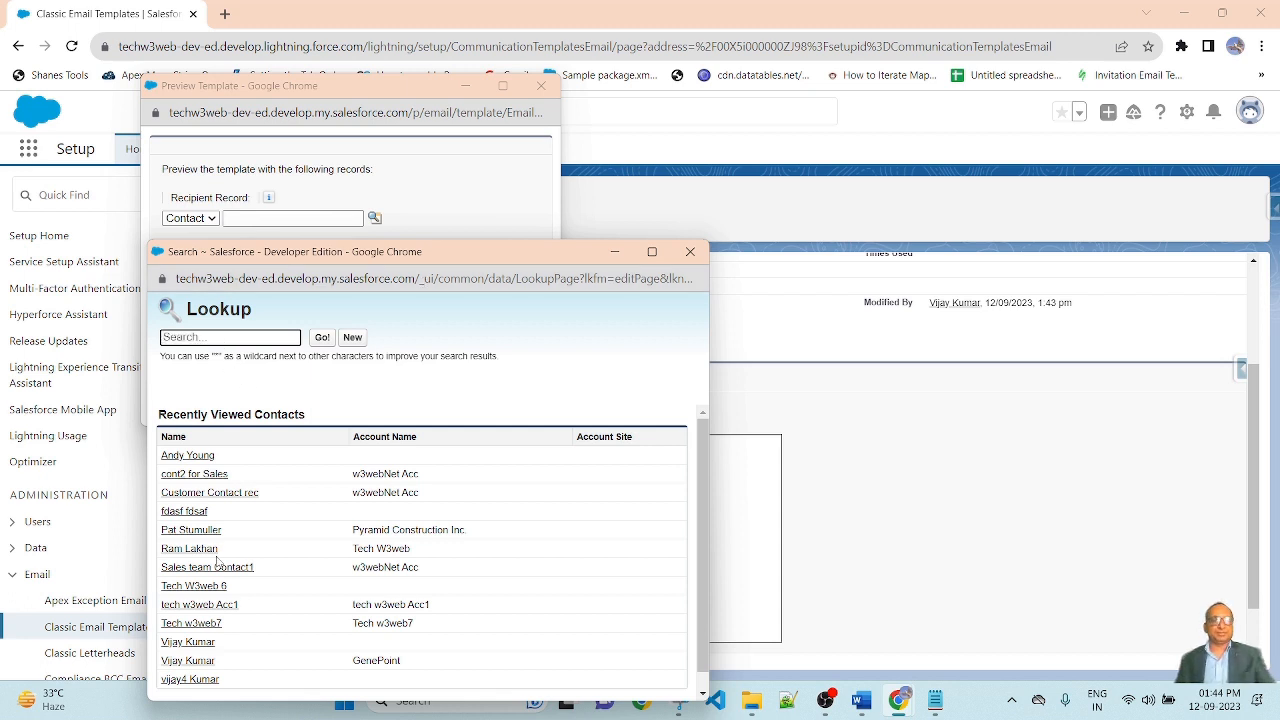
click(198, 458)
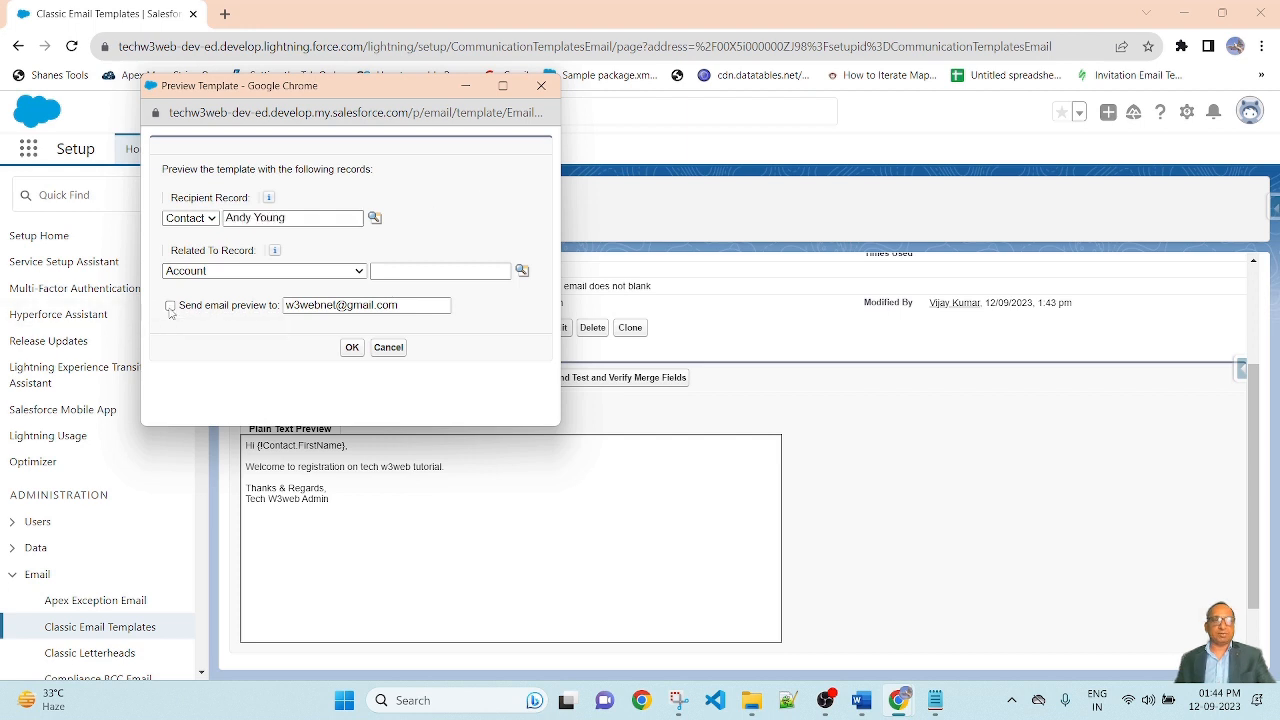
click(170, 306)
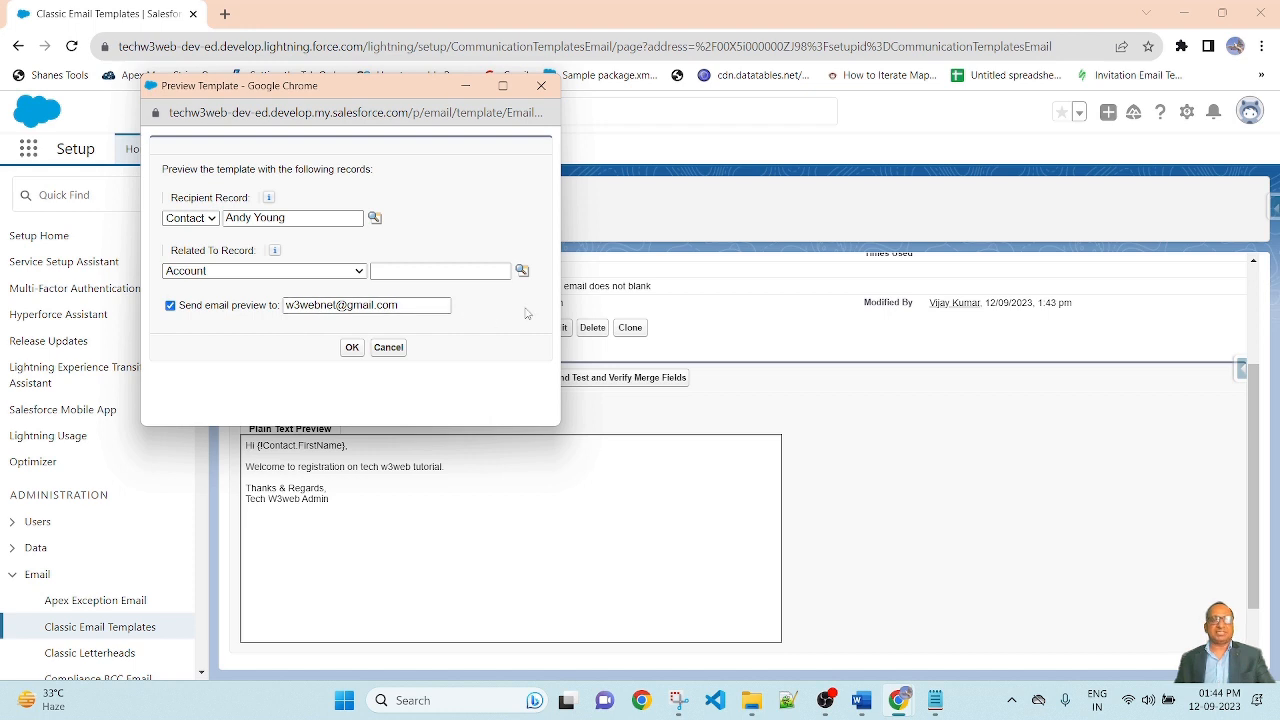
click(350, 347)
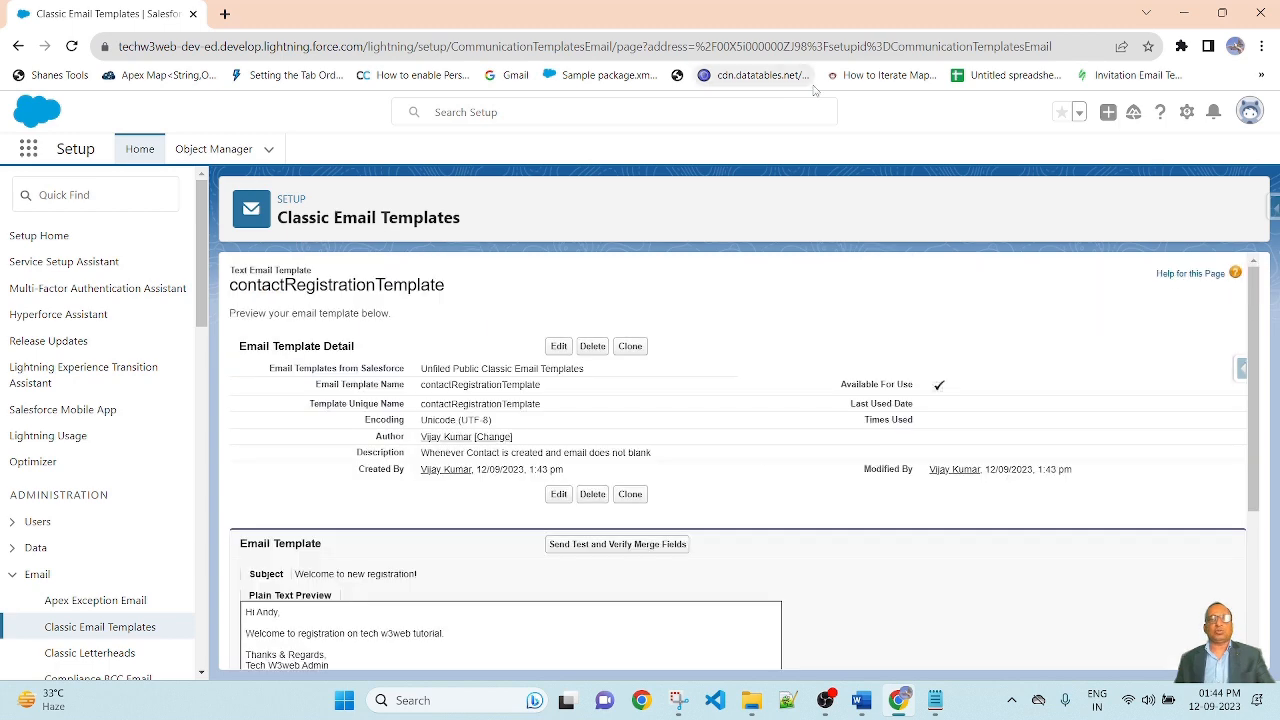
Switch to Gmail in a new browser tab and open the test email "Welcome to new registration!"
click(224, 13)
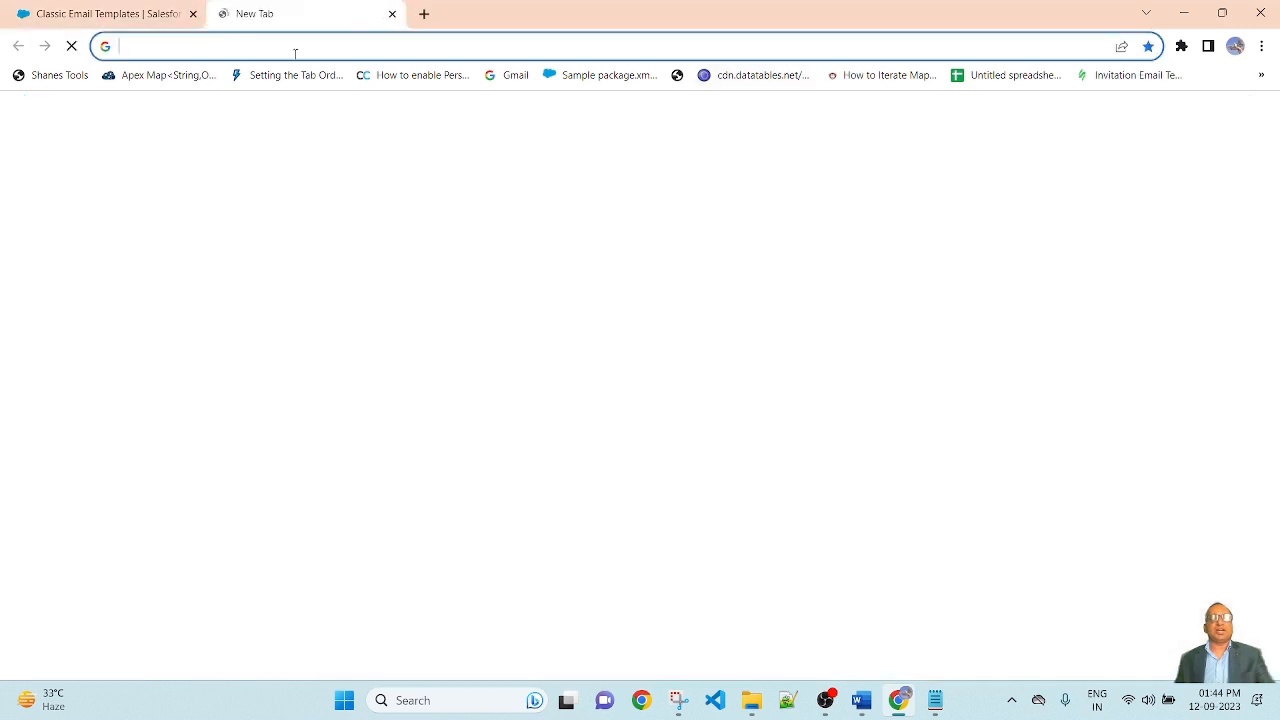
text(gma)
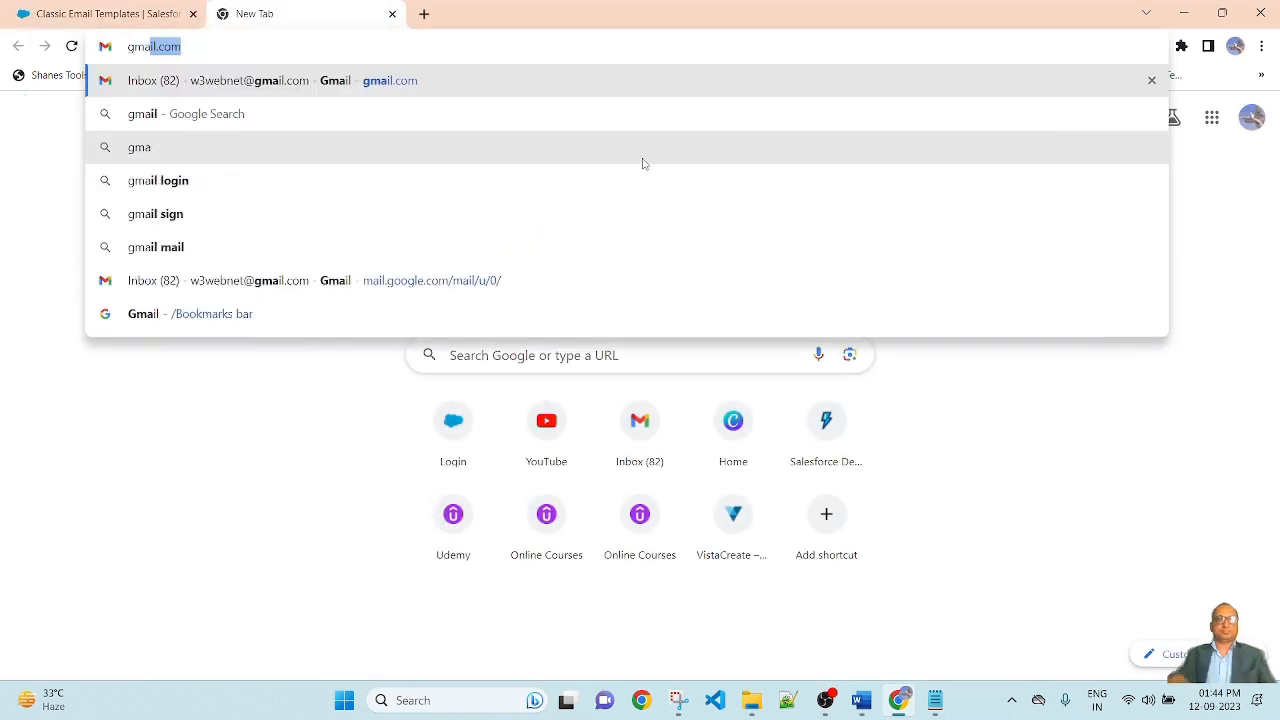
key(Return)
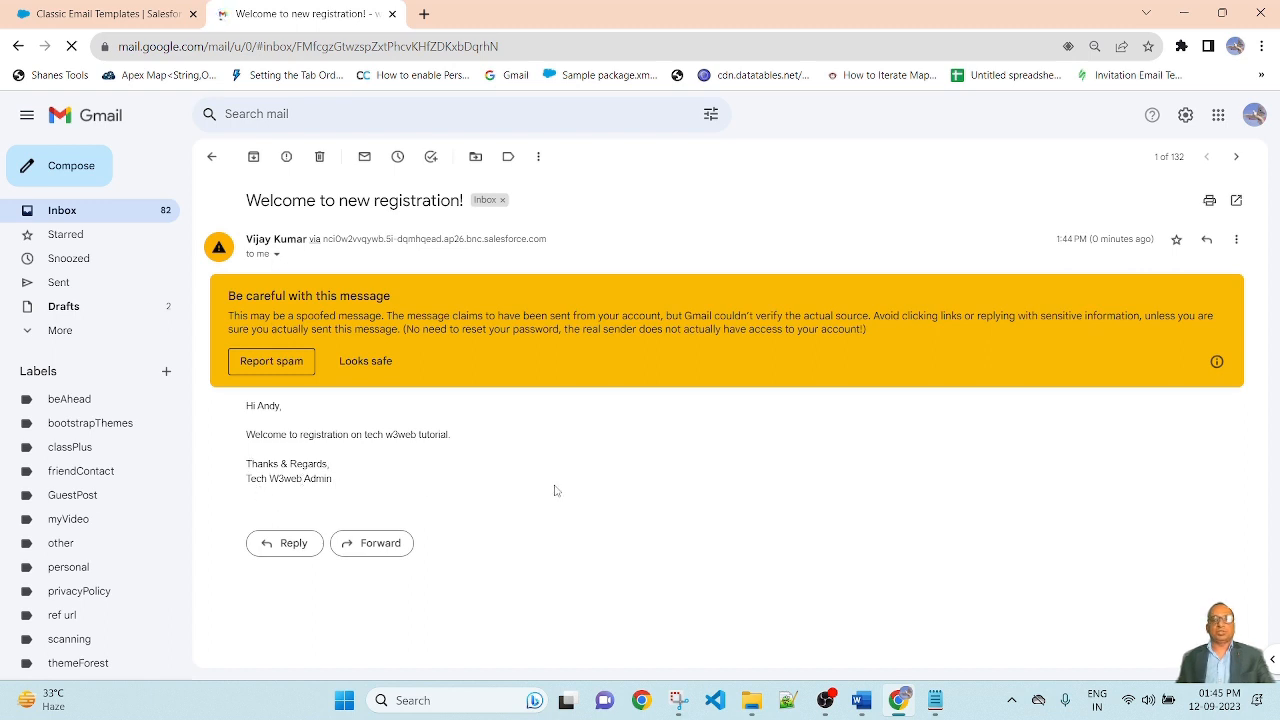
Compare the Salesforce template's plain text preview with the test email received in Gmail, ending back on the template page
click(100, 13)
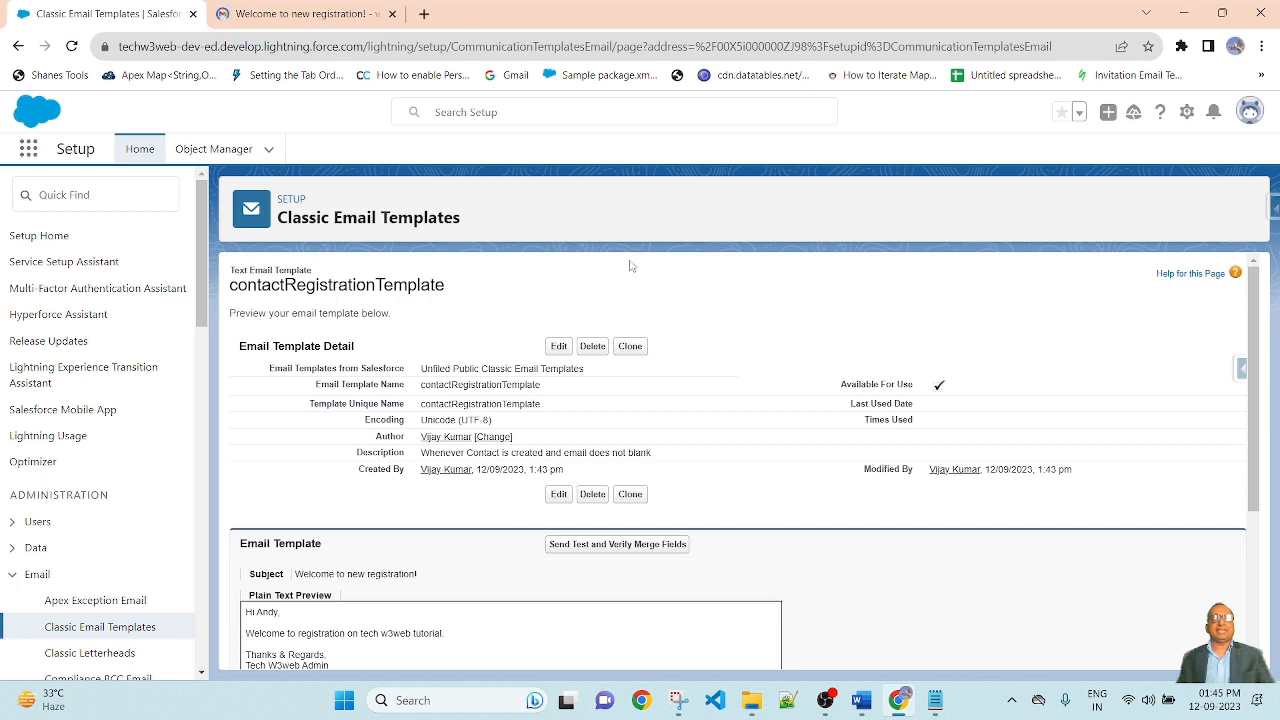
scroll(786, 323, down, 2)
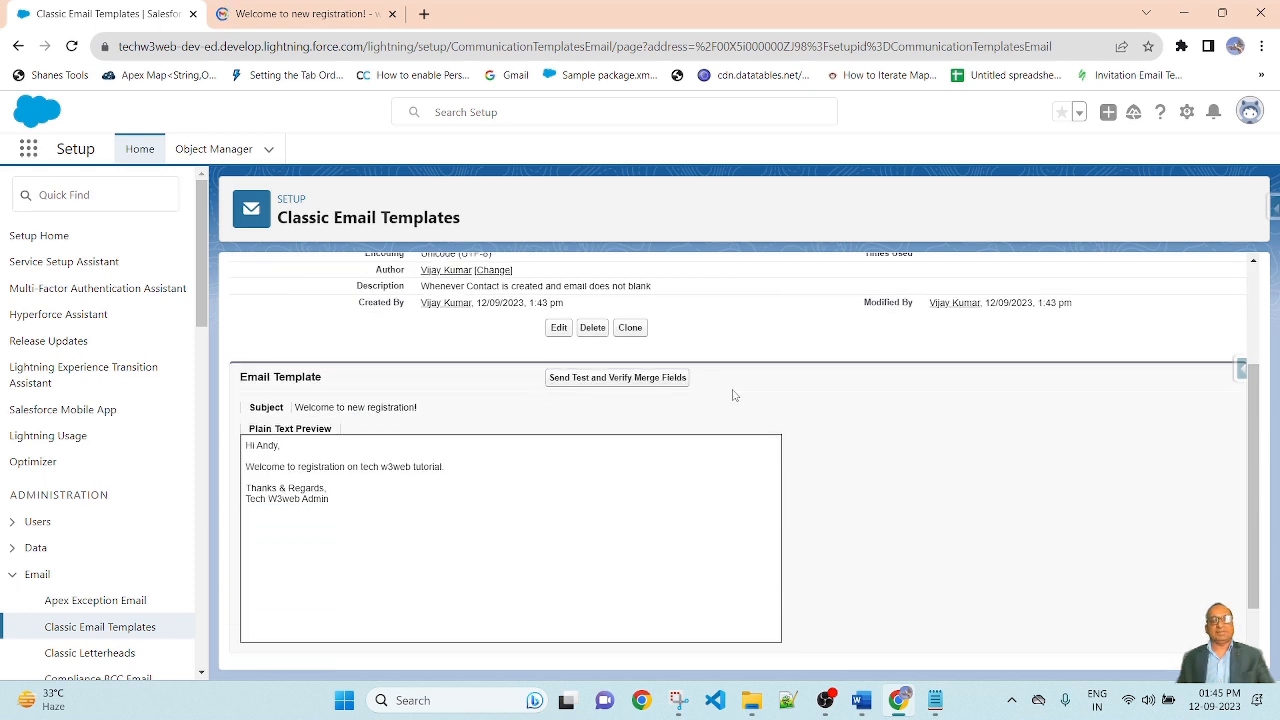
scroll(820, 437, up, 1)
scroll(820, 437, up, 2)
click(300, 13)
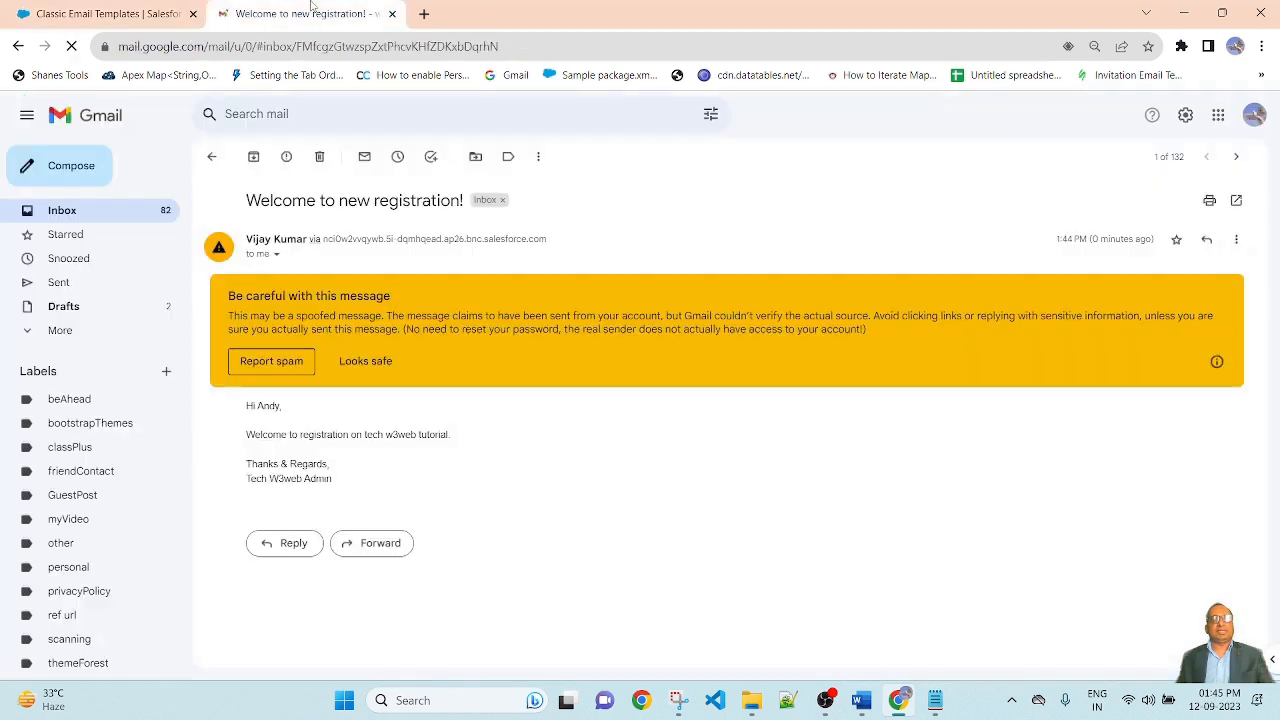
click(198, 7)
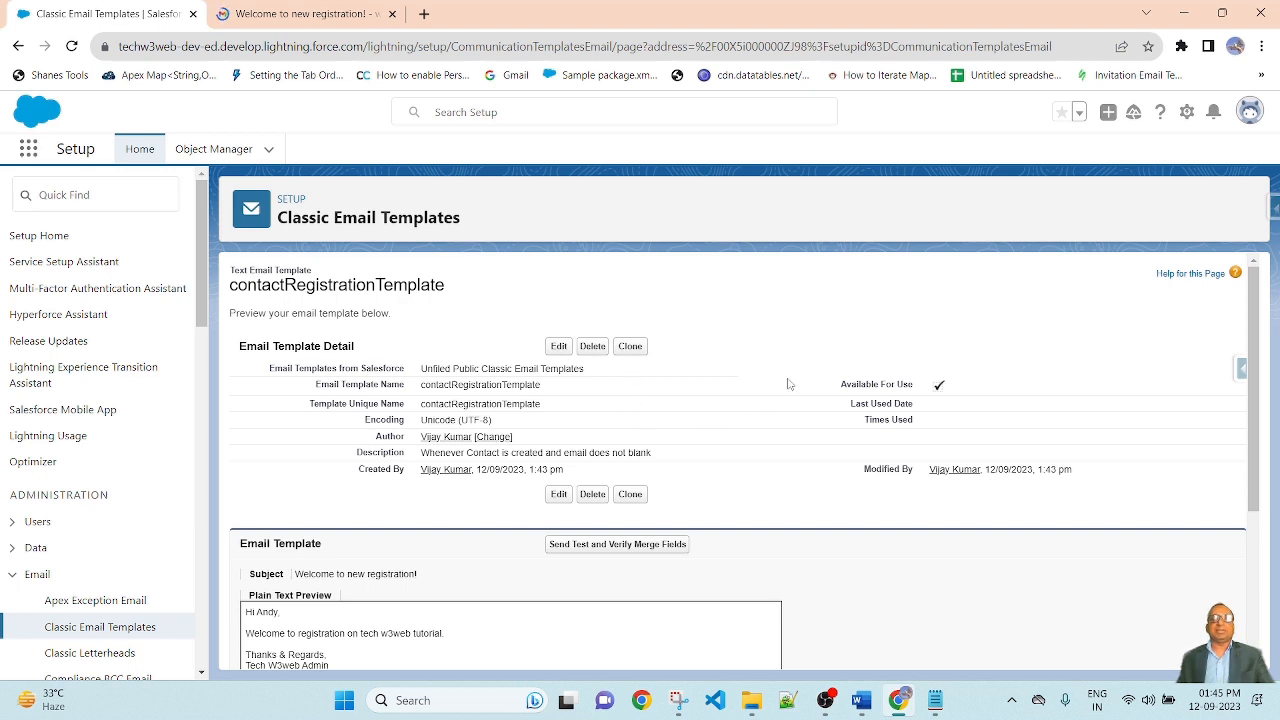
Find Email Alerts in Setup by searching for "Email al" and continue past the workflow introduction to the list of alerts
click(122, 191)
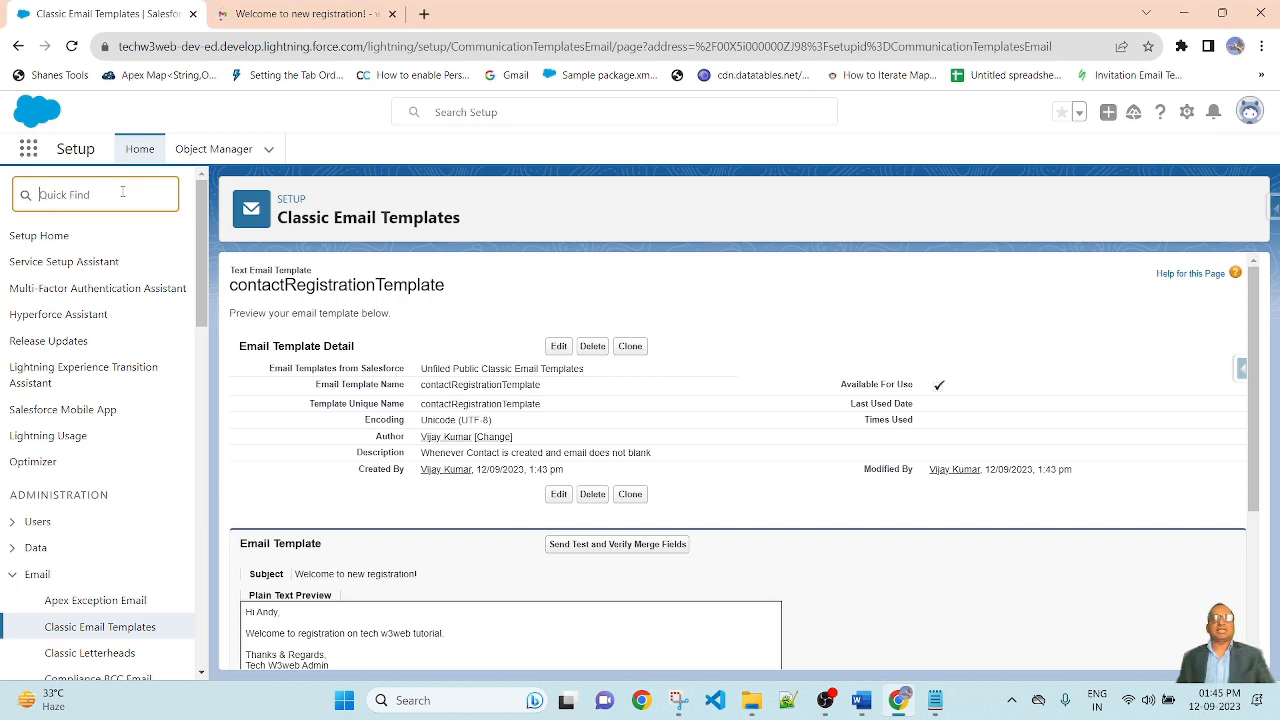
text(E)
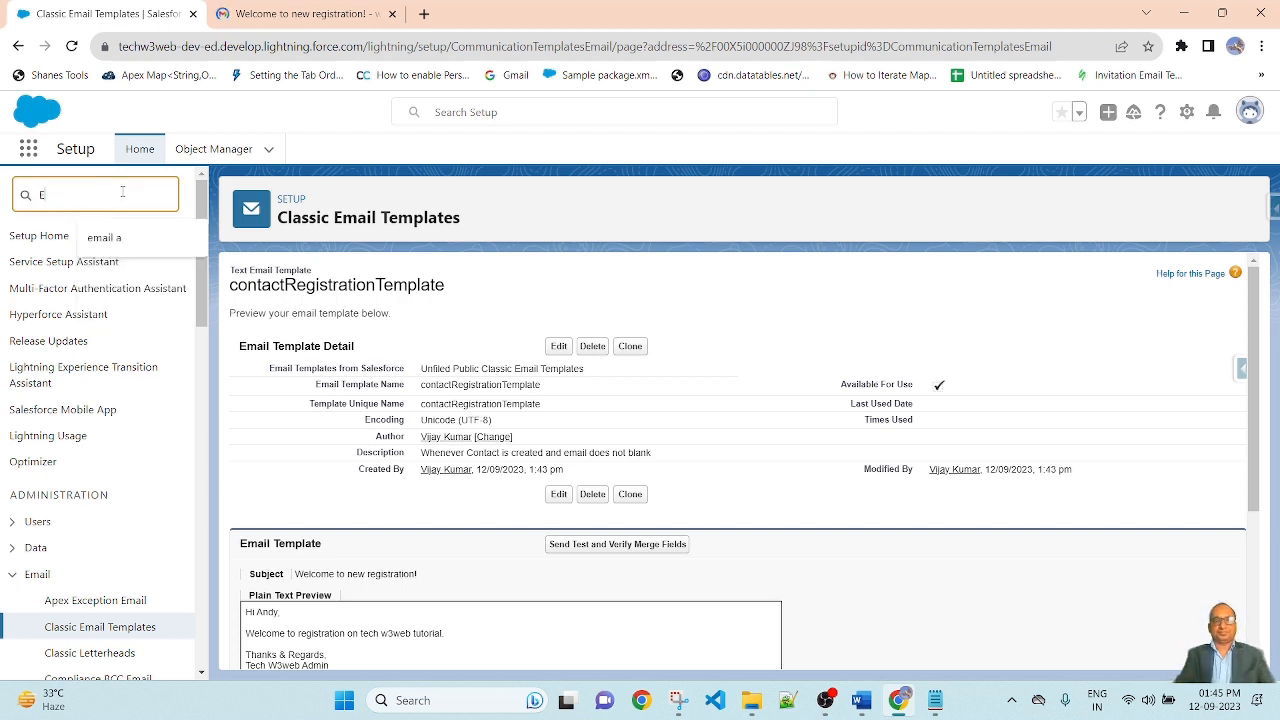
text(mail)
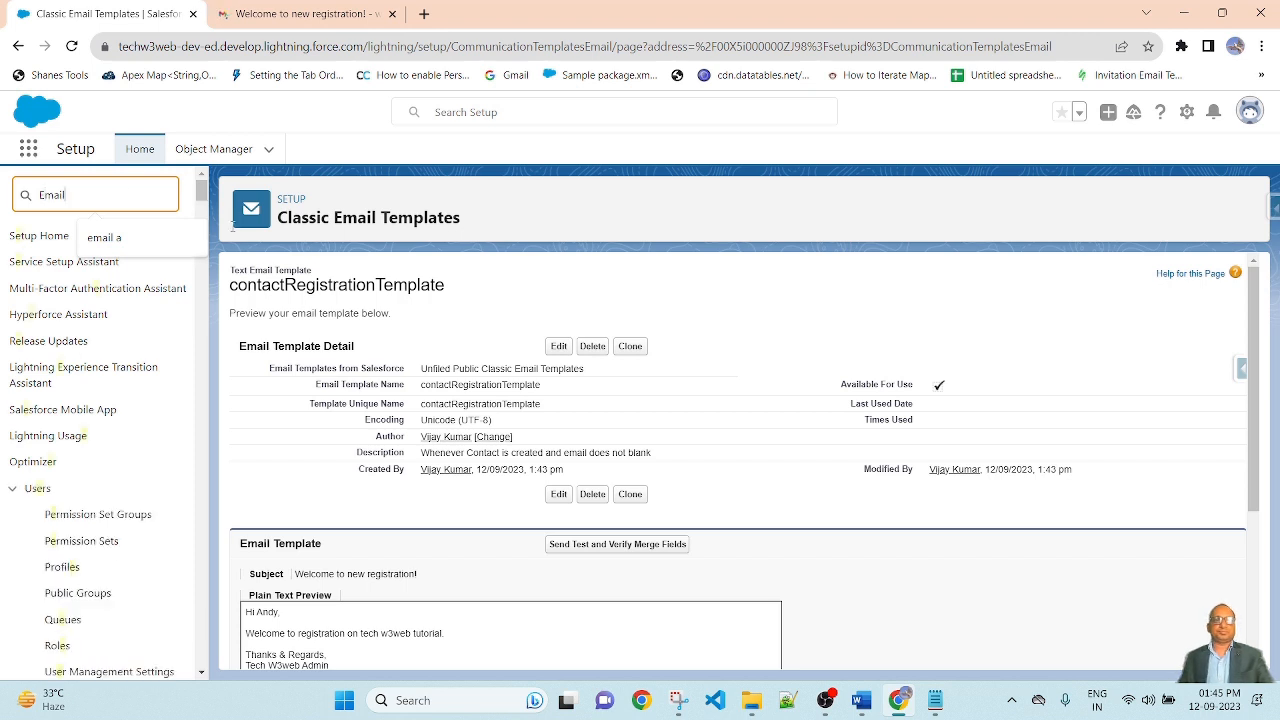
text( al)
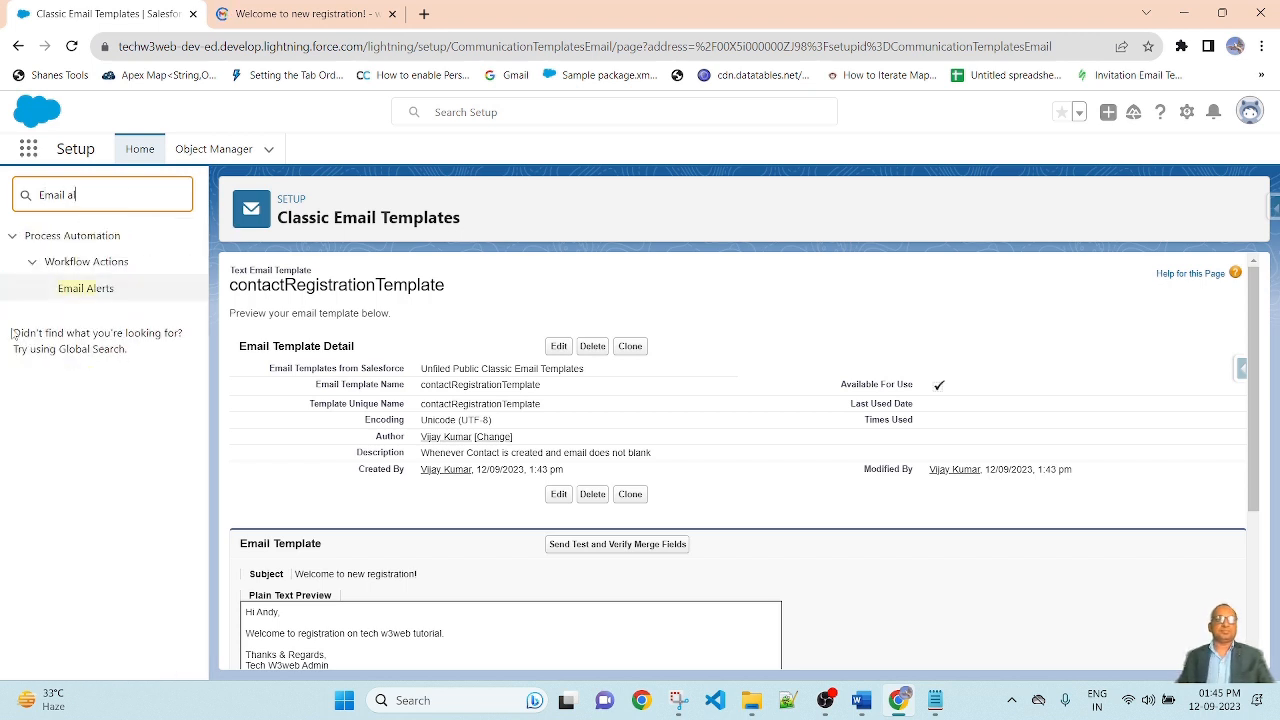
click(115, 290)
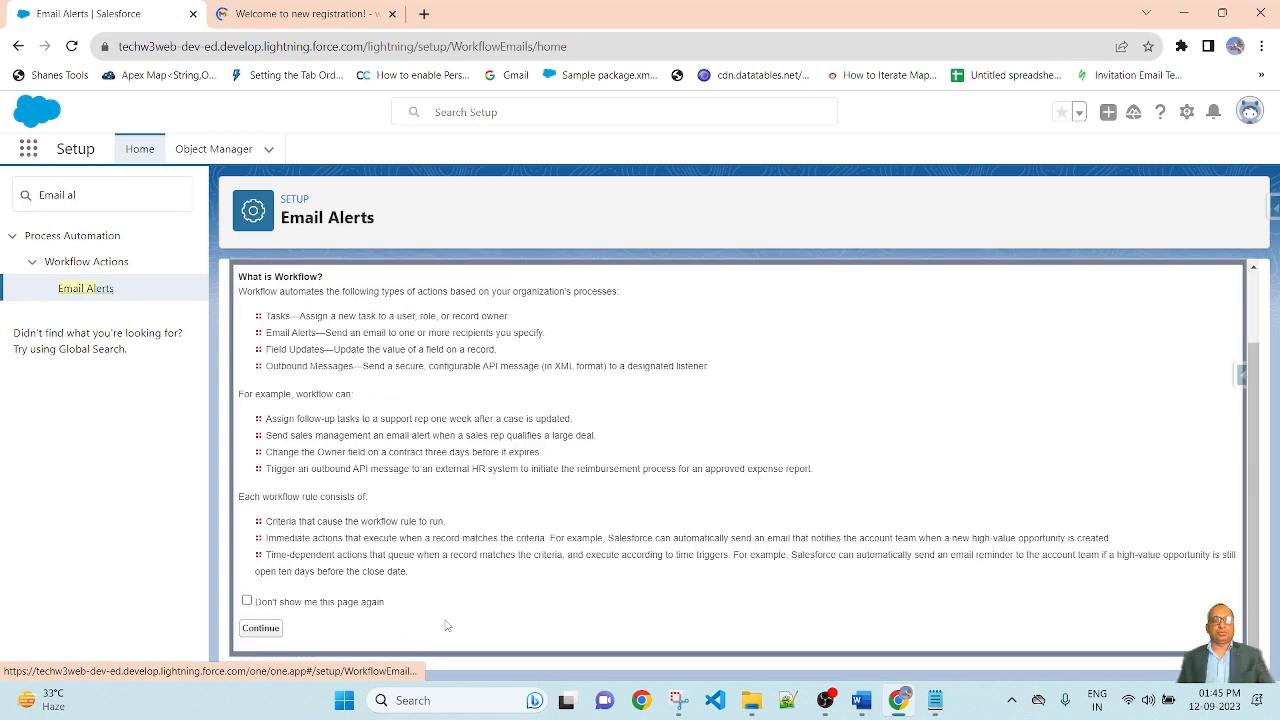
click(260, 628)
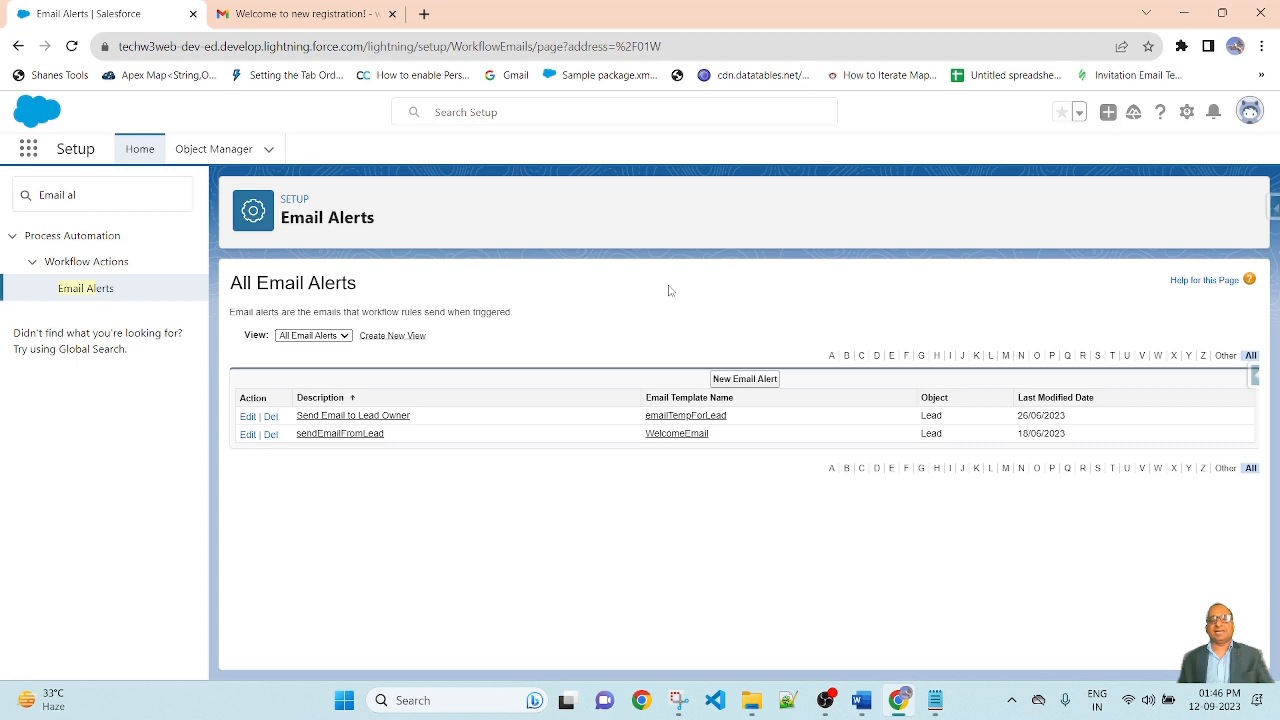
Start a new email alert with the description "Contact Email Alert Registration" and set its object to Contact
click(762, 382)
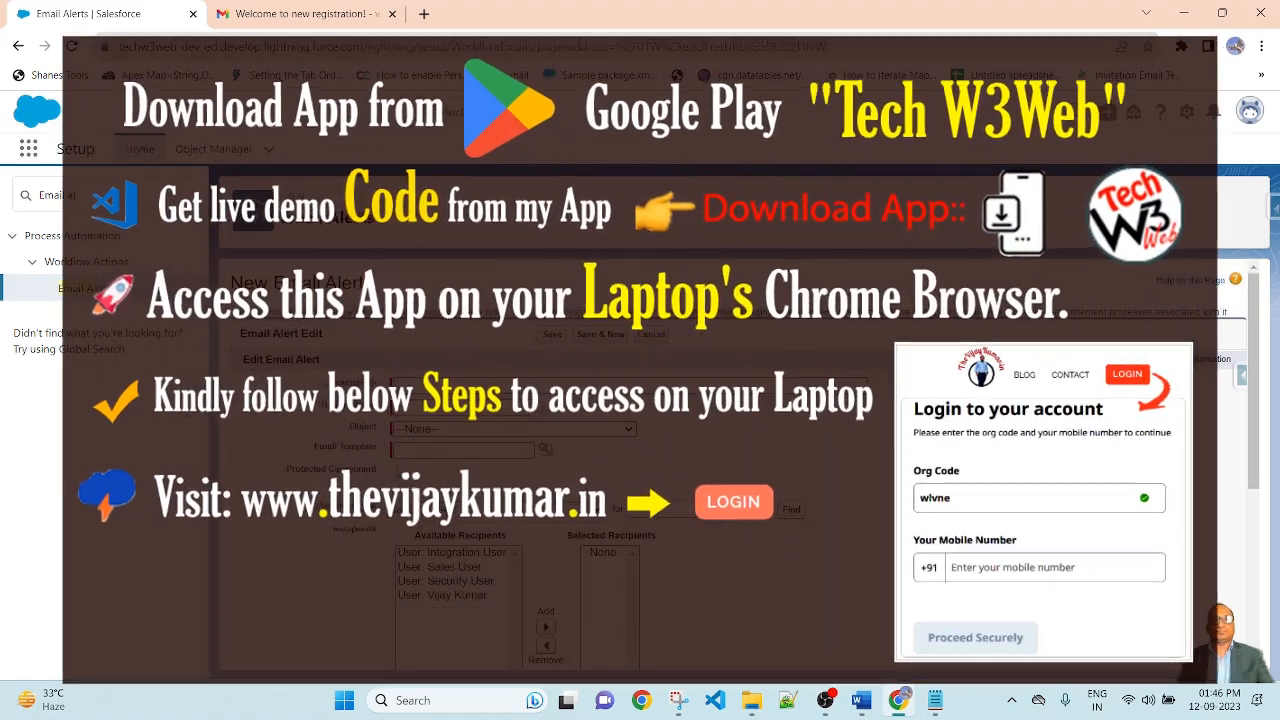
click(475, 383)
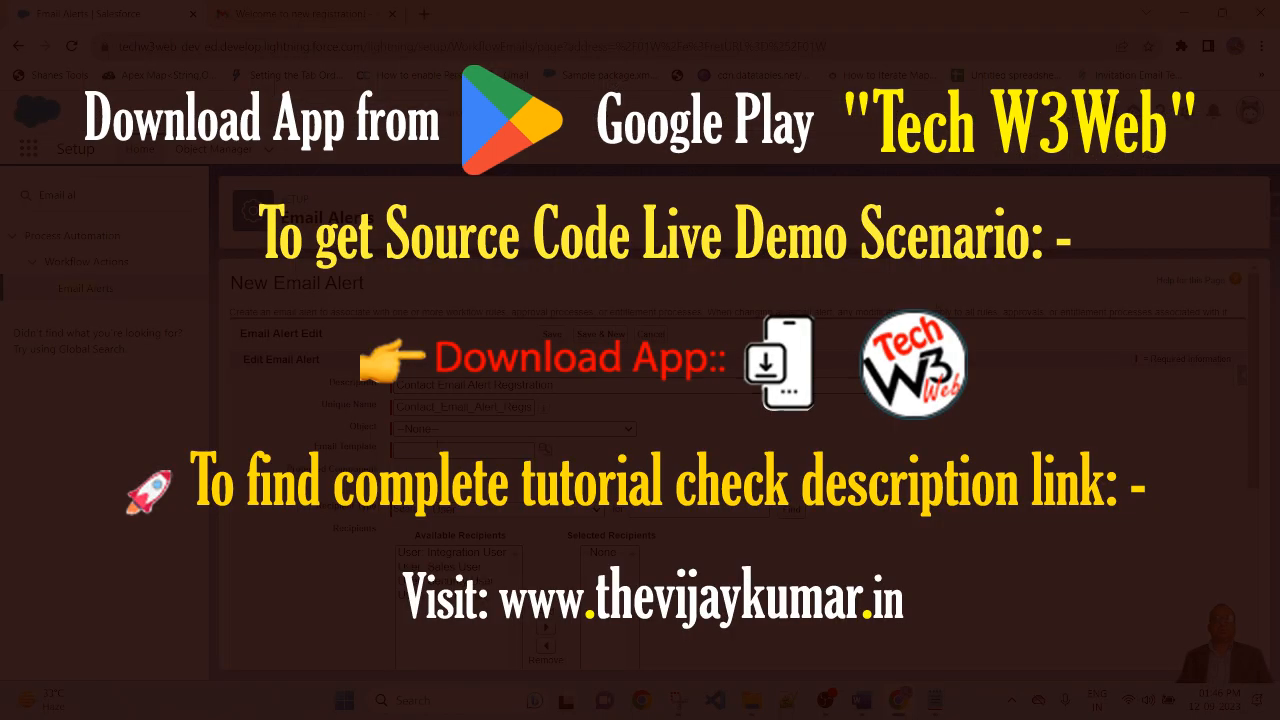
click(484, 430)
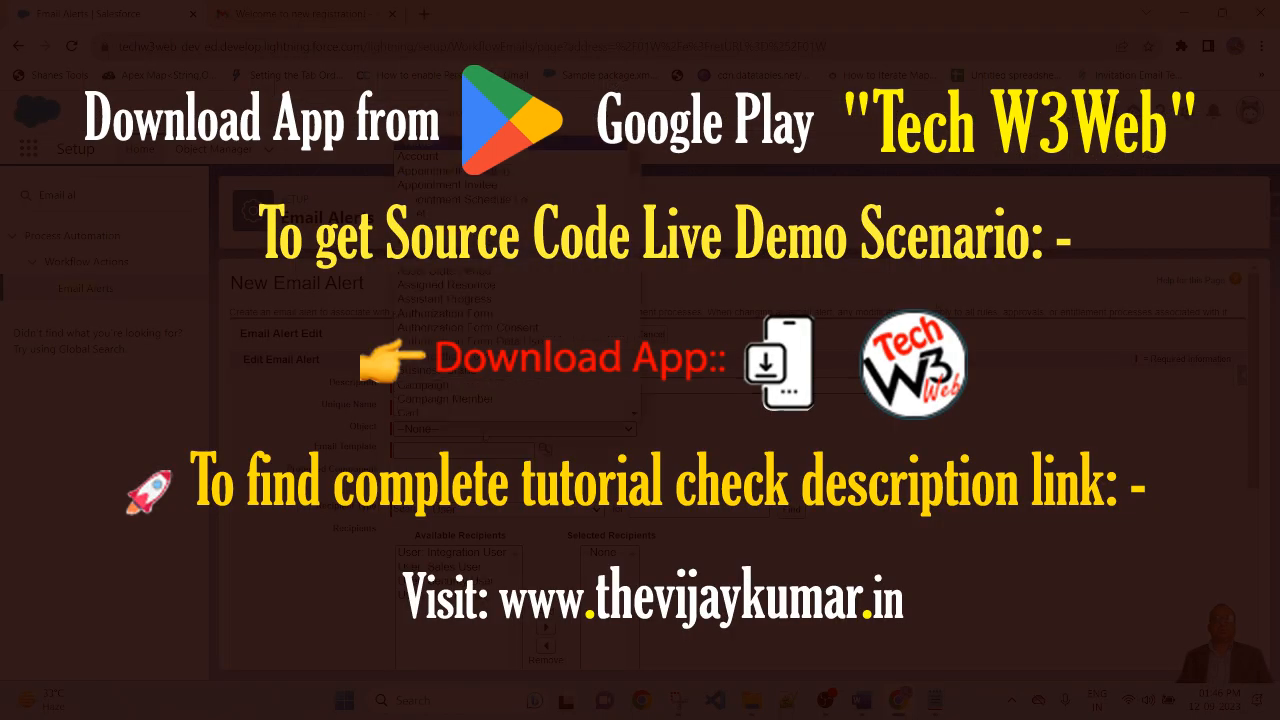
text(cont)
key(Return)
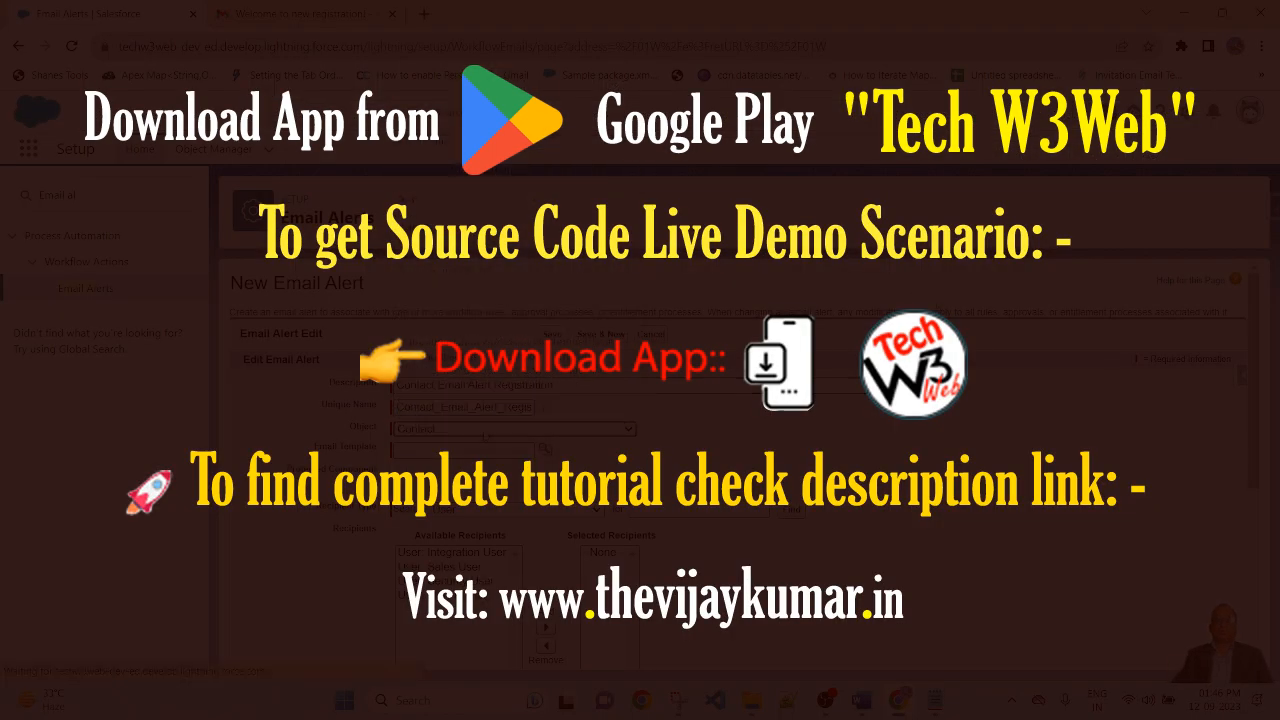